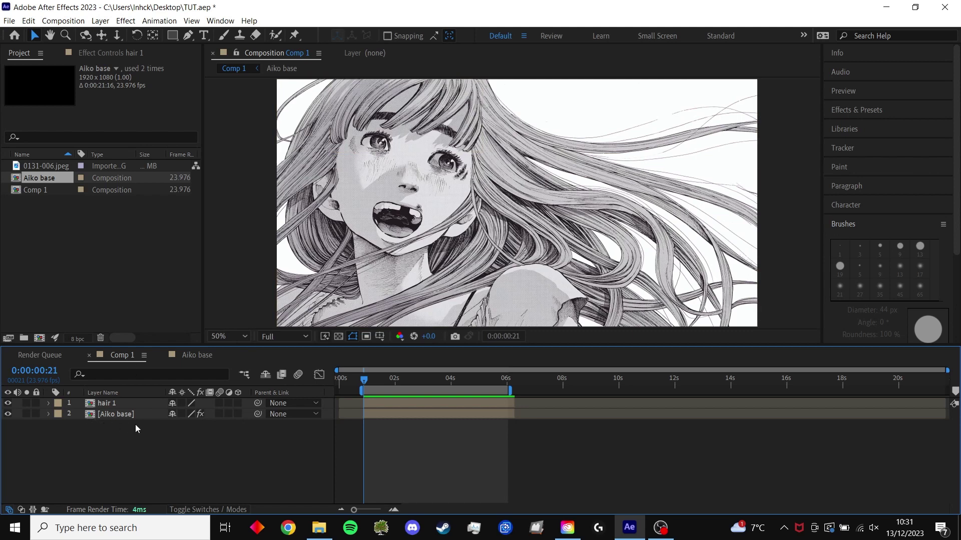
Step: Hide the hair 1 layer to see the base artwork, then bring it back
click(8, 403)
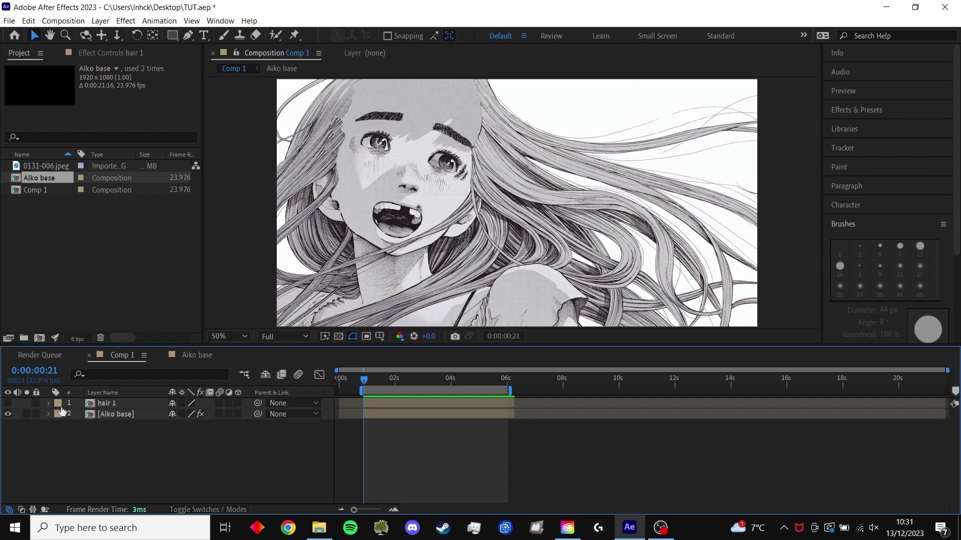
key(ctrl+z)
click(425, 98)
key(ctrl+p)
click(378, 85)
click(445, 88)
click(352, 120)
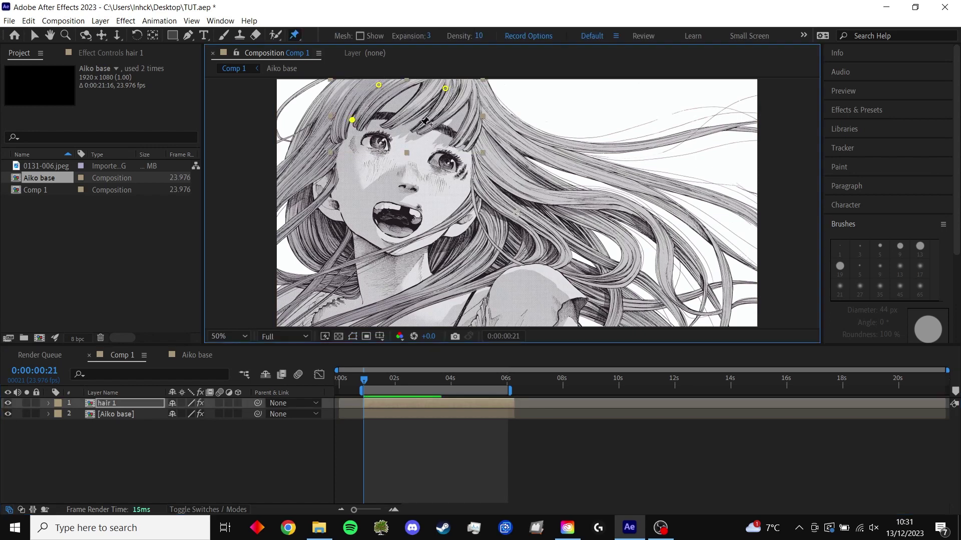
click(430, 129)
click(468, 143)
mouse_move(350, 121)
mouse_down()
mouse_move(337, 111)
mouse_move(372, 124)
mouse_move(352, 109)
mouse_up()
drag(430, 128, 468, 143)
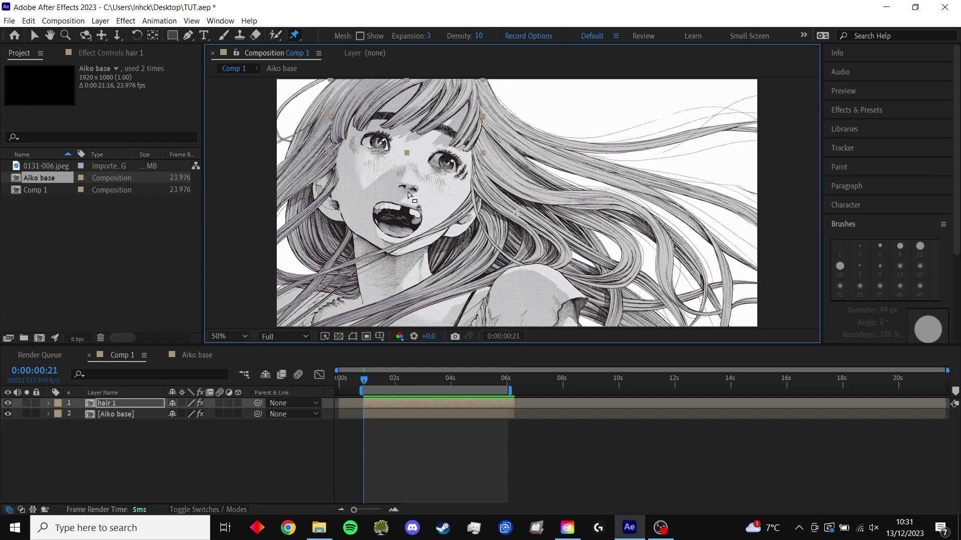
scroll(345, 80, up, 2)
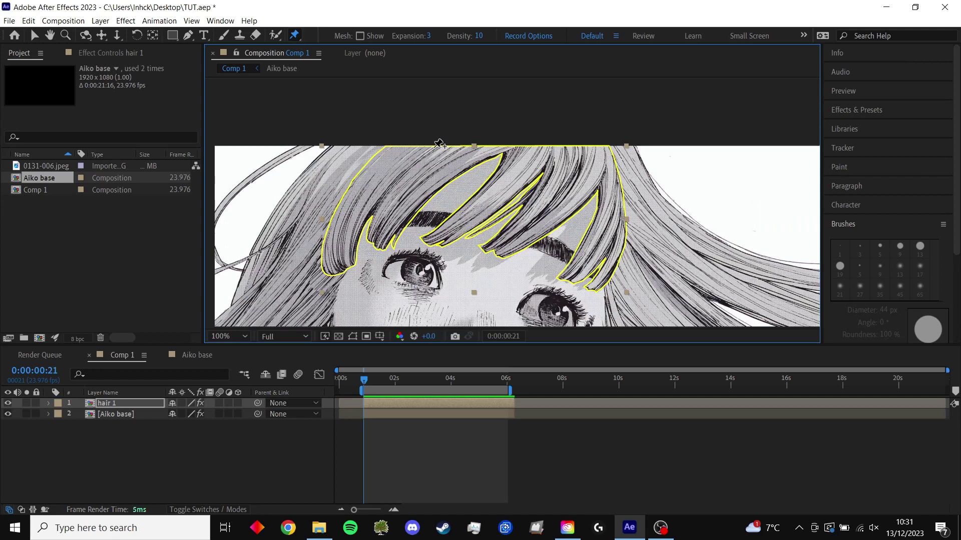
Step: Anchor hair 1 with five puppet pins across its top edge
click(386, 148)
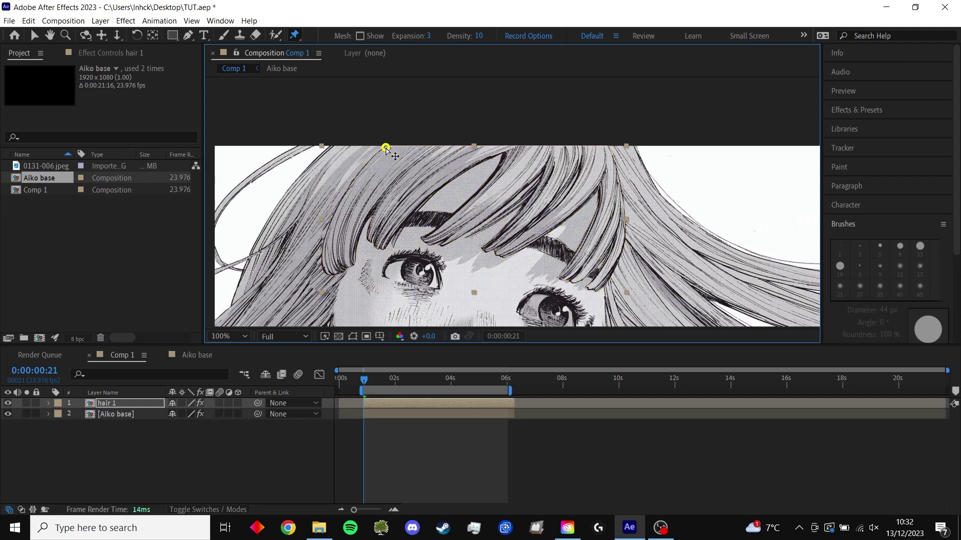
click(440, 146)
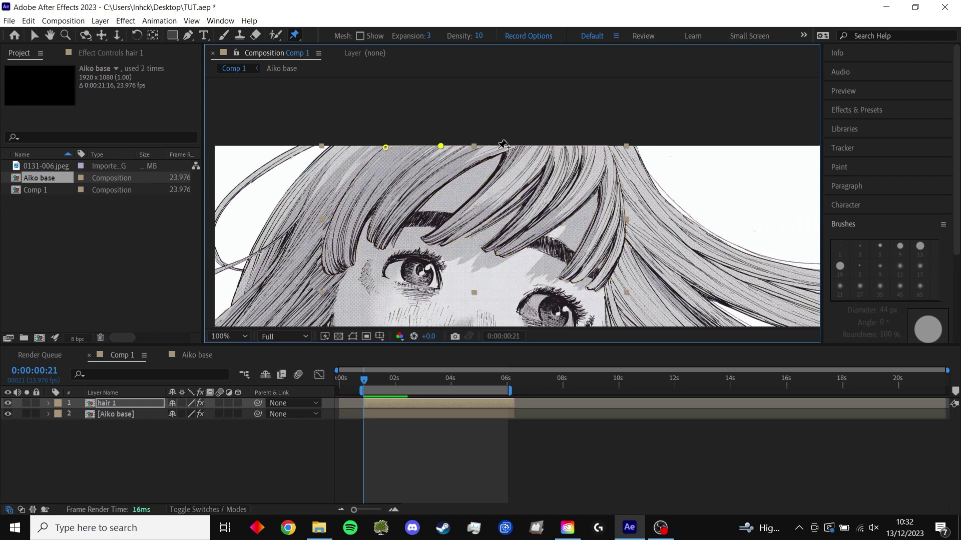
click(506, 147)
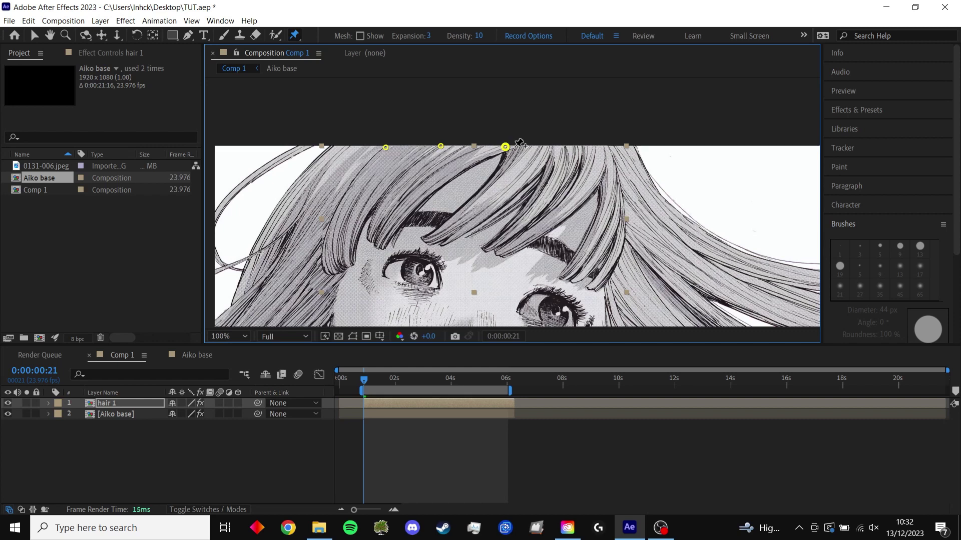
click(556, 147)
click(609, 147)
Step: Pin the left bang strands partway down and at their tips, undoing the test bends
click(342, 266)
mouse_move(342, 266)
mouse_down()
mouse_move(321, 261)
mouse_move(408, 257)
mouse_move(347, 172)
mouse_move(455, 189)
mouse_move(395, 233)
mouse_move(339, 245)
mouse_move(339, 267)
mouse_up()
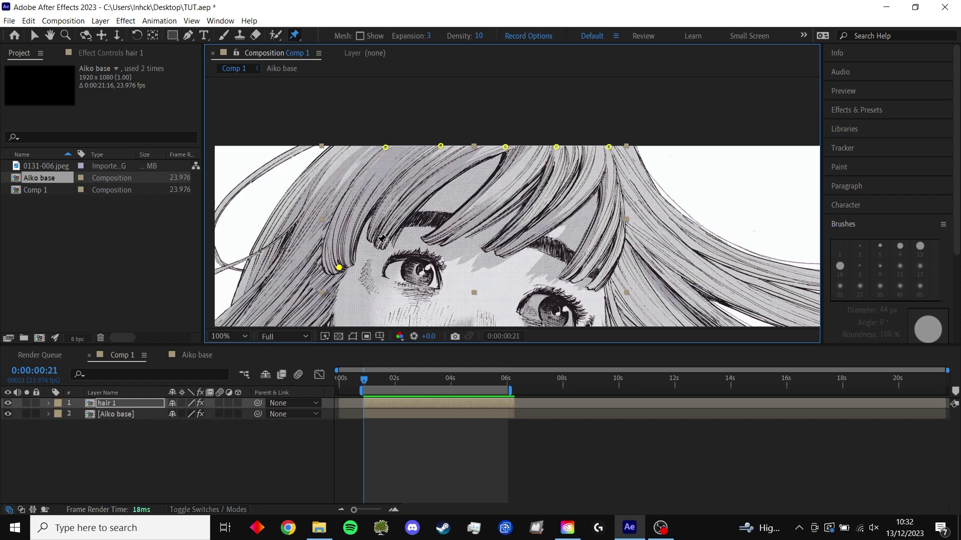
click(383, 191)
click(379, 242)
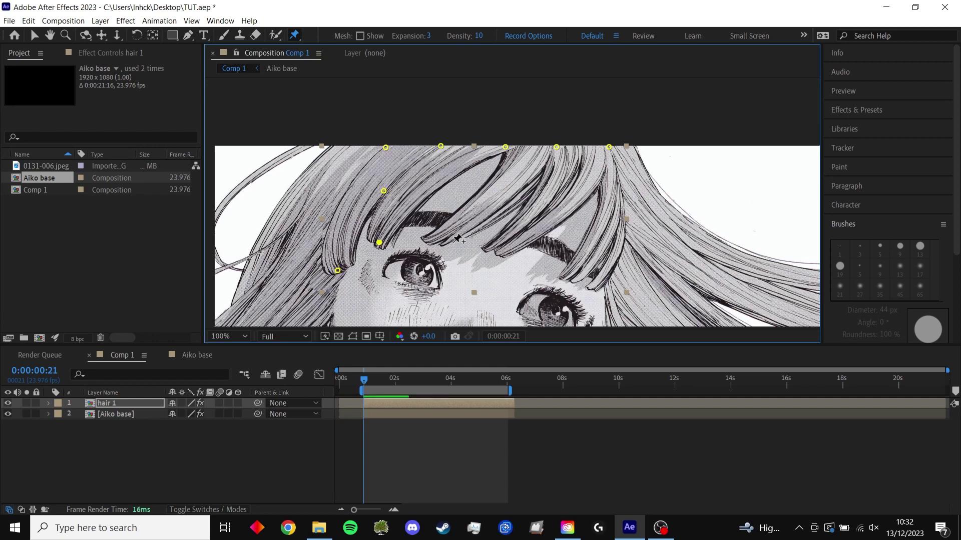
drag(386, 196, 371, 195)
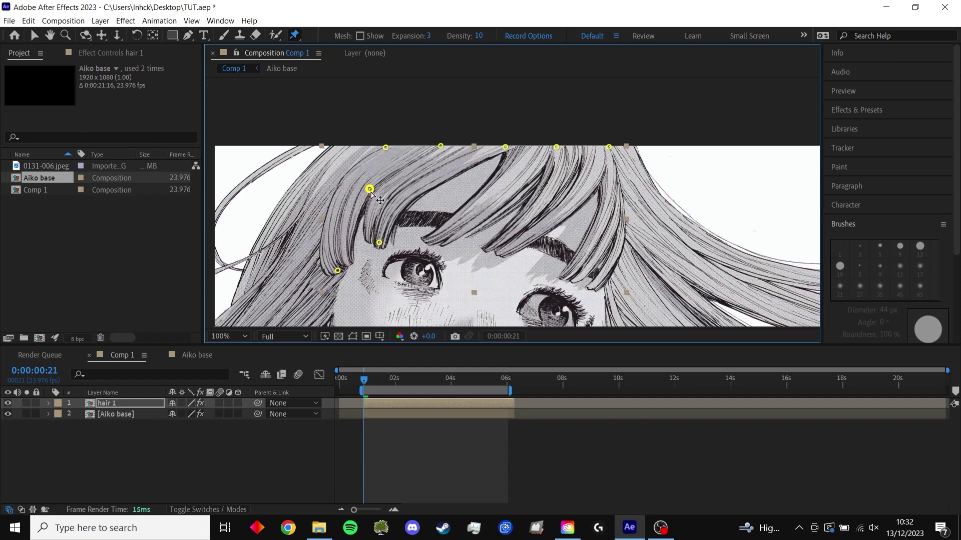
drag(339, 273, 306, 262)
drag(379, 243, 352, 240)
key(ctrl+z)
key(ctrl+z)
key(ctrl+z)
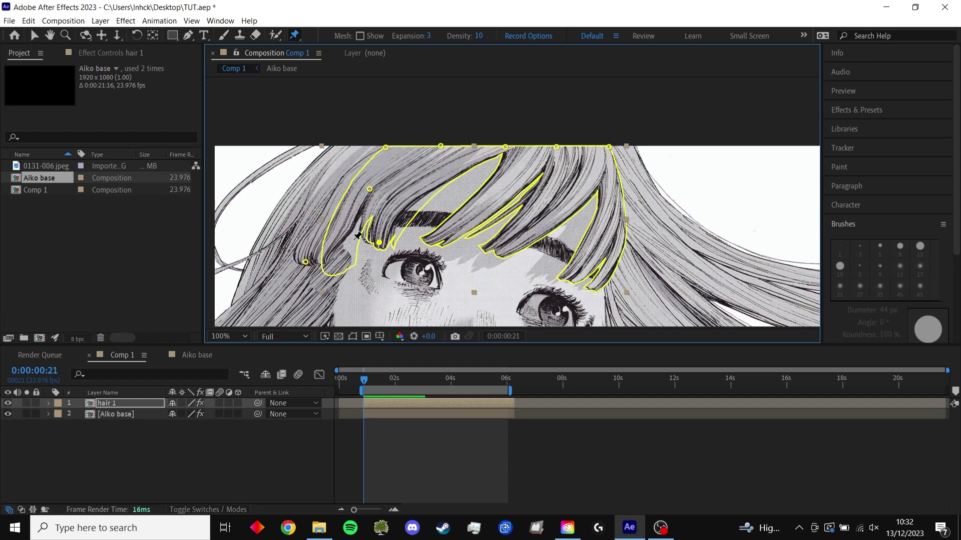
key(ctrl+z)
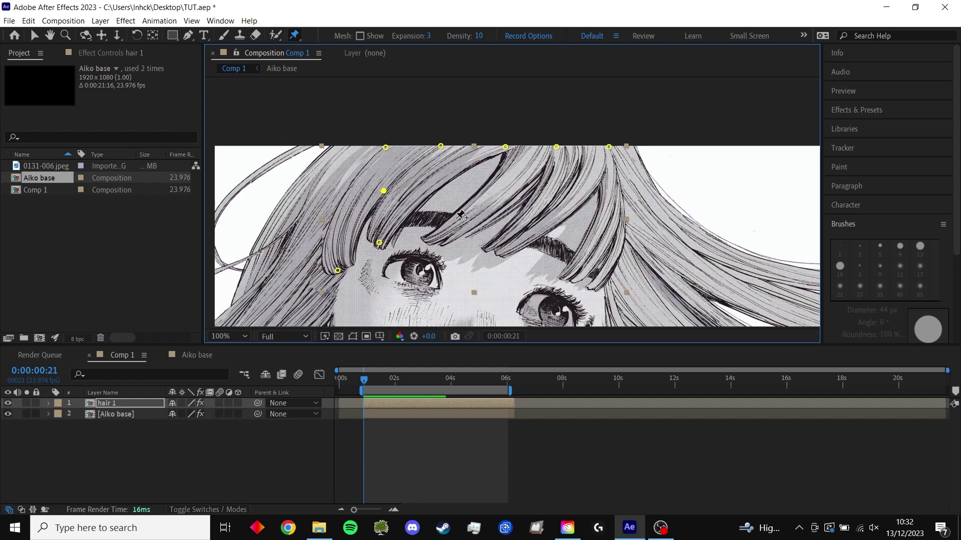
Step: Pin the middle and right bang strands partway down and at their tips
click(533, 193)
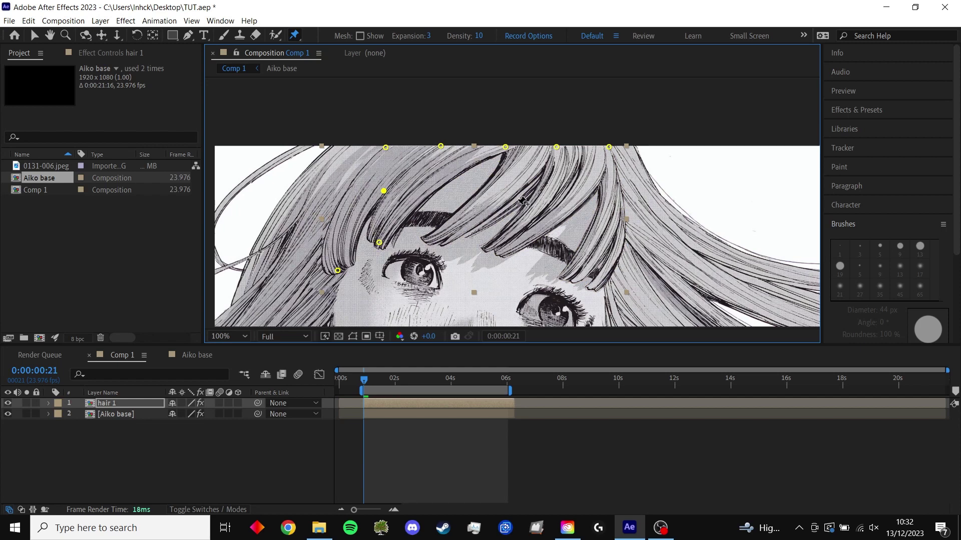
click(436, 239)
click(497, 250)
click(614, 213)
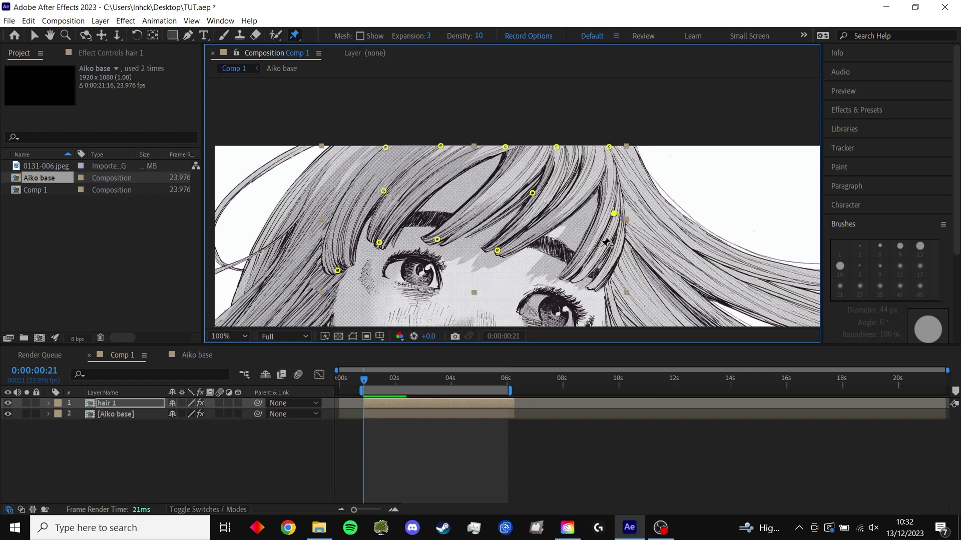
click(580, 280)
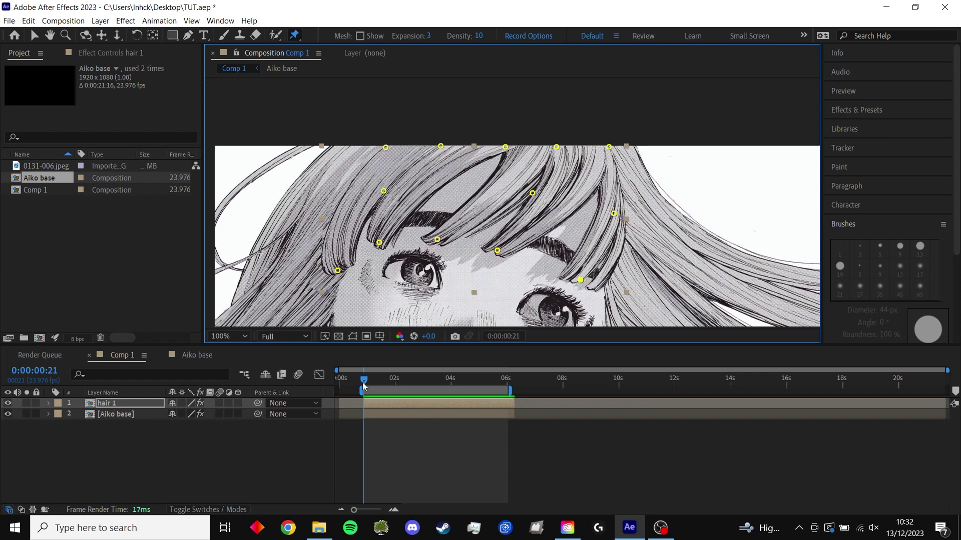
Step: At 0:00:01:08, shift the three left strand pins slightly left
click(363, 385)
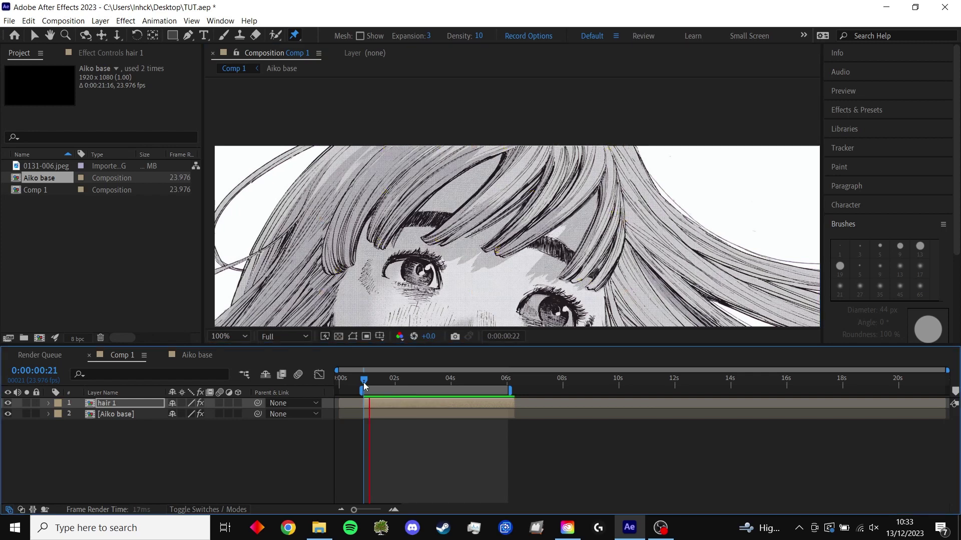
drag(364, 386, 377, 383)
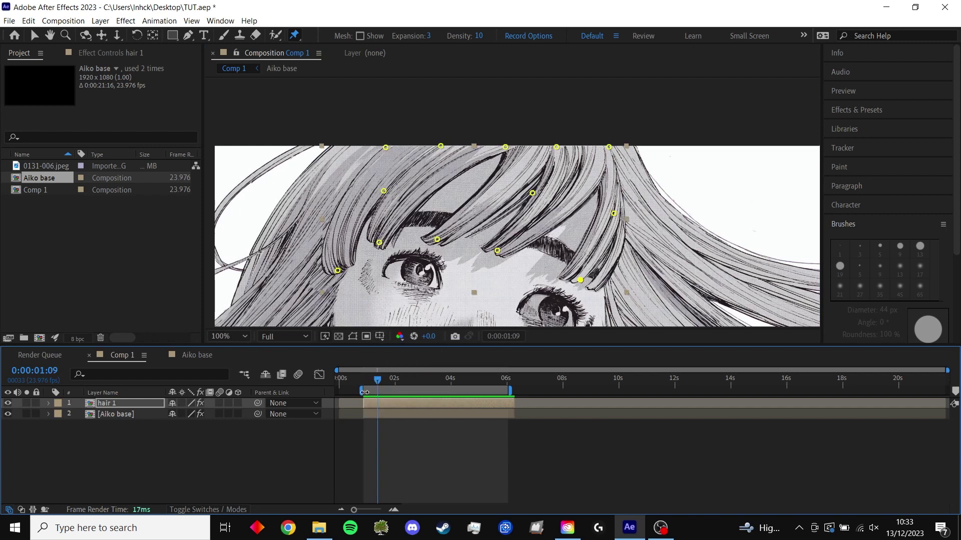
mouse_move(378, 383)
mouse_down()
mouse_move(361, 383)
mouse_move(377, 383)
mouse_up()
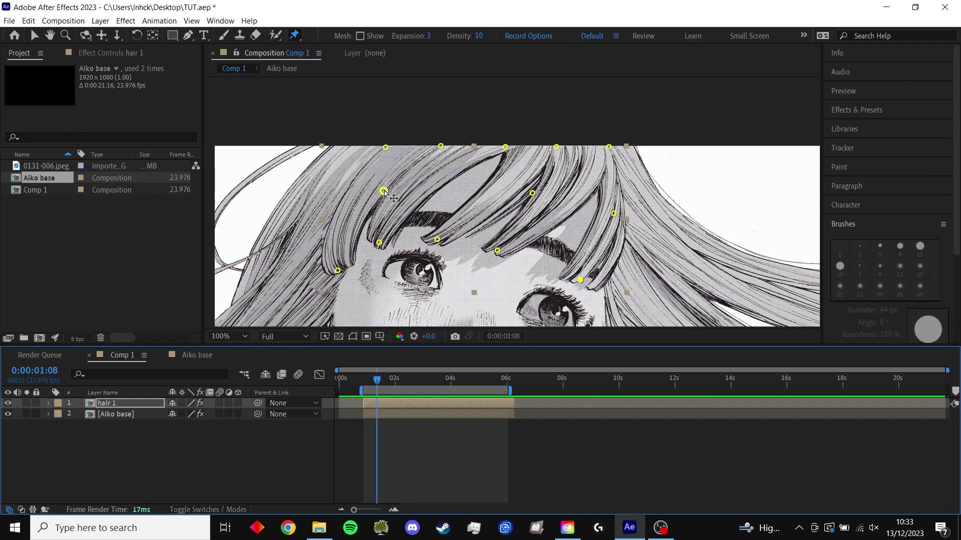
drag(384, 191, 375, 191)
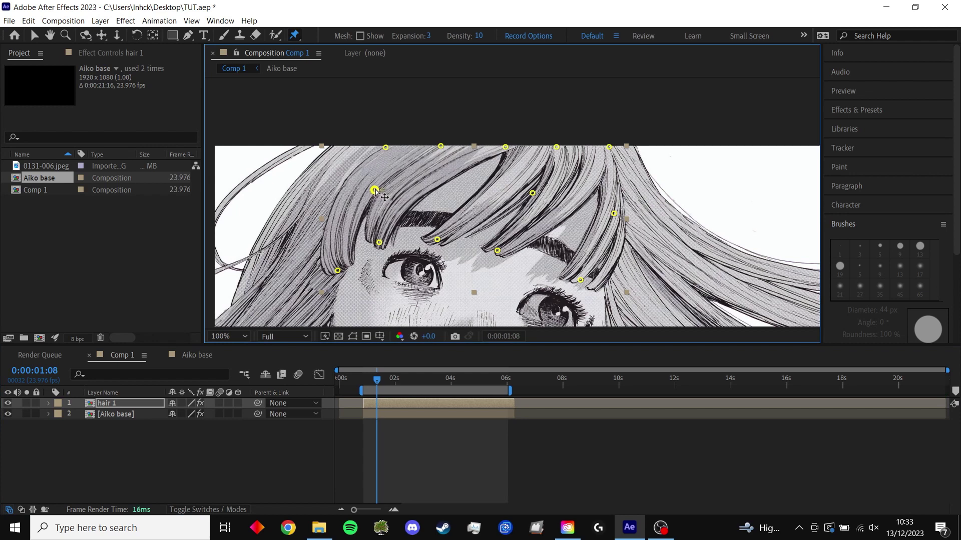
drag(337, 271, 329, 270)
drag(378, 243, 371, 242)
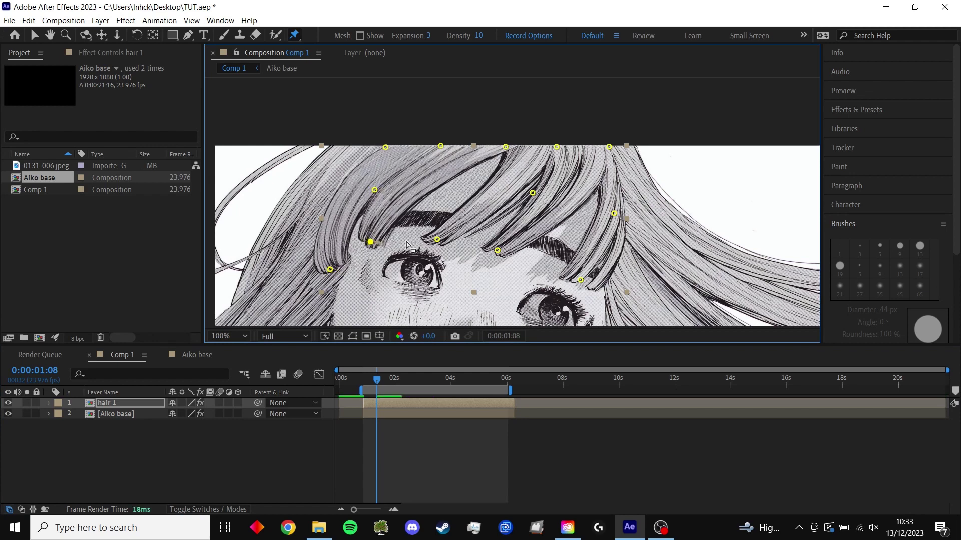
Step: Push the middle and right strand pins right to finish the second sway pose
drag(534, 196, 544, 198)
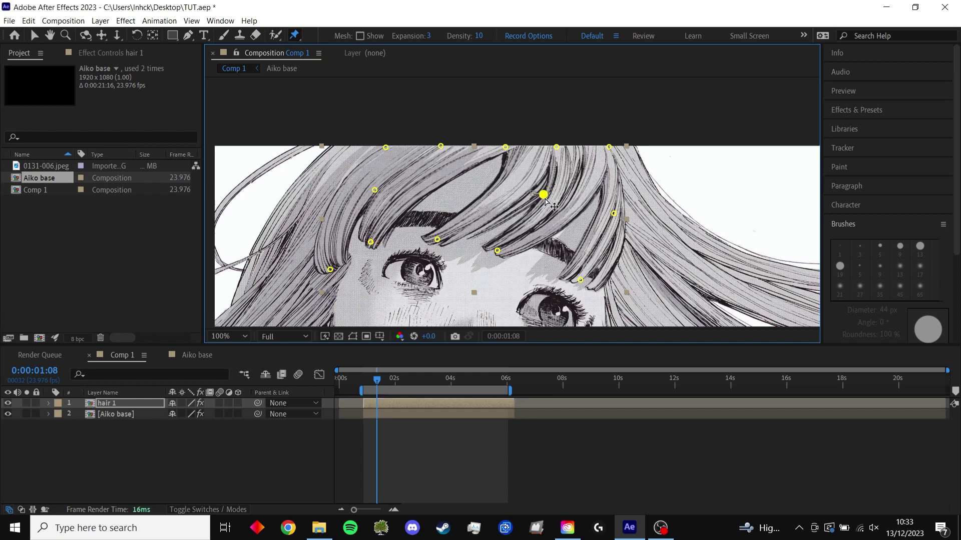
drag(498, 250, 511, 254)
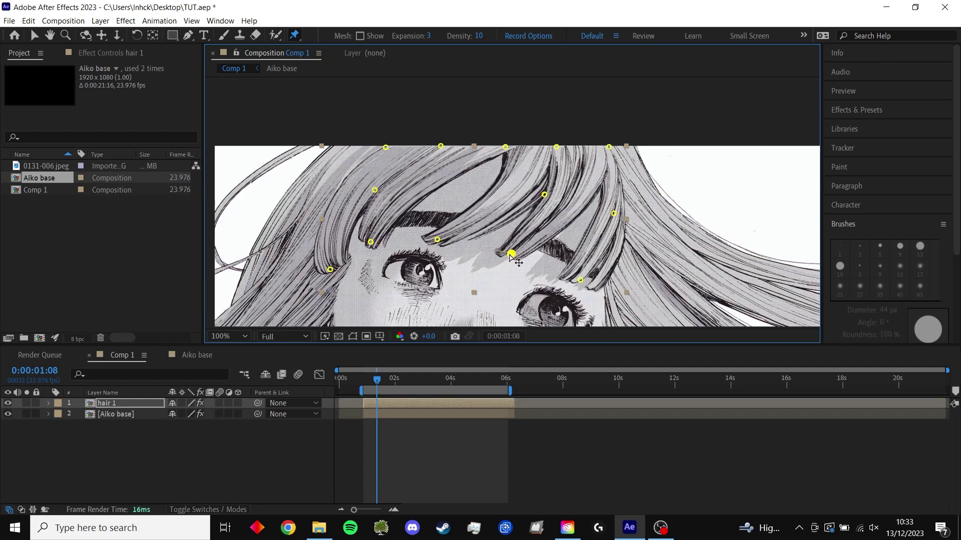
drag(437, 240, 448, 244)
drag(614, 214, 625, 216)
drag(581, 281, 601, 287)
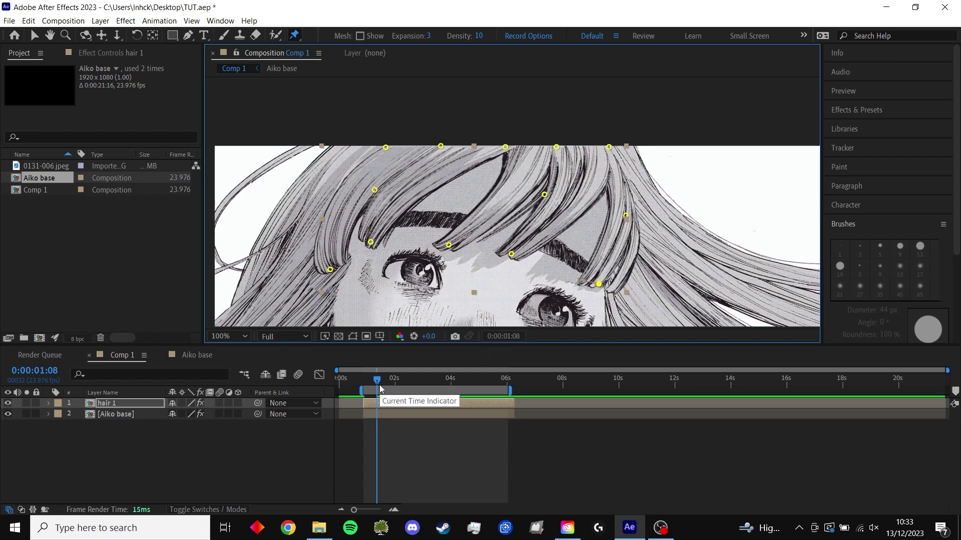
Step: Reveal hair 1's keyframed puppet pin positions with U and select a Puppet Pin 13 keyframe
key(u)
scroll(383, 427, down, 1)
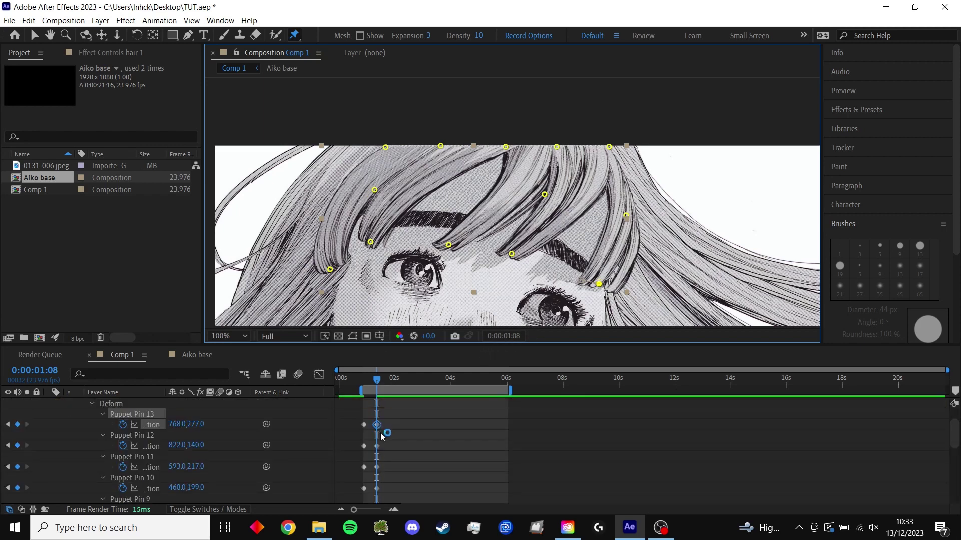
scroll(371, 456, down, 6)
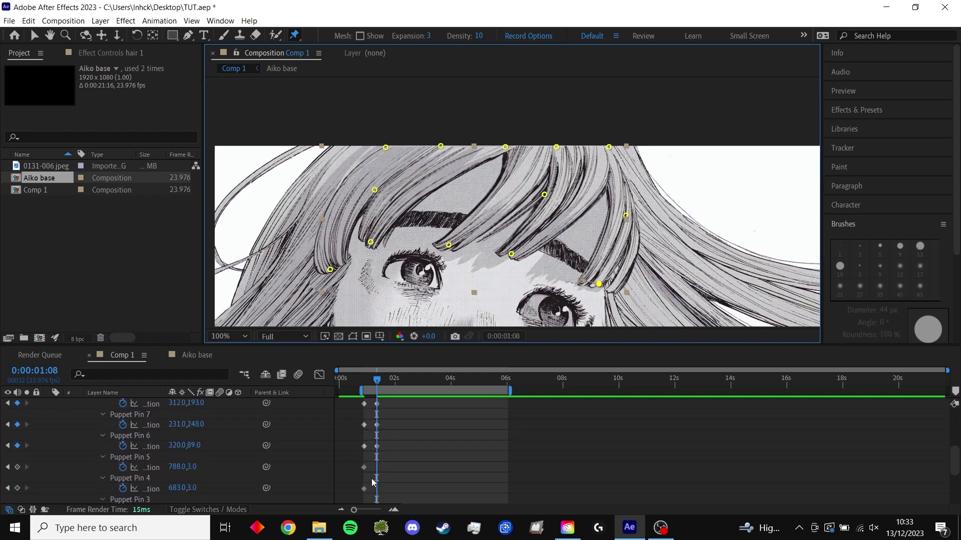
scroll(379, 462, up, 7)
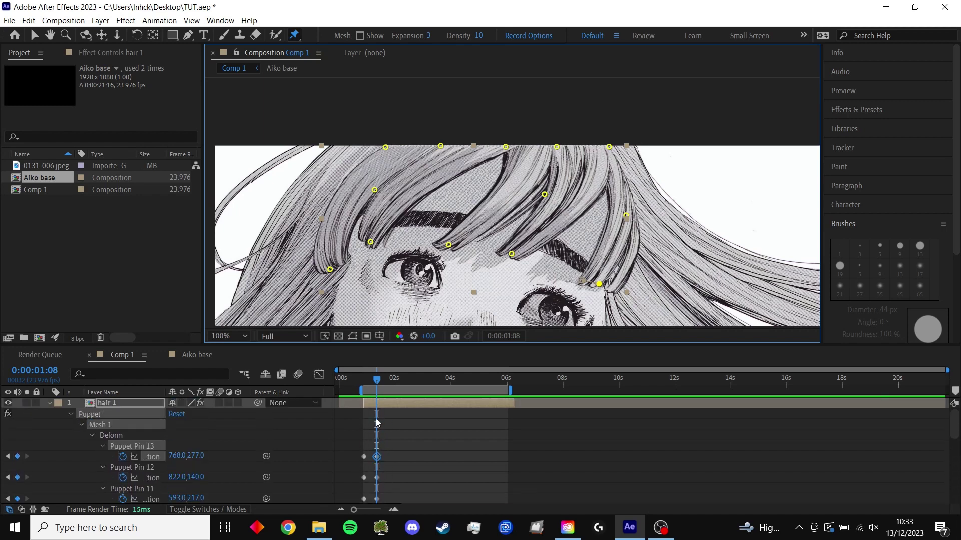
click(364, 457)
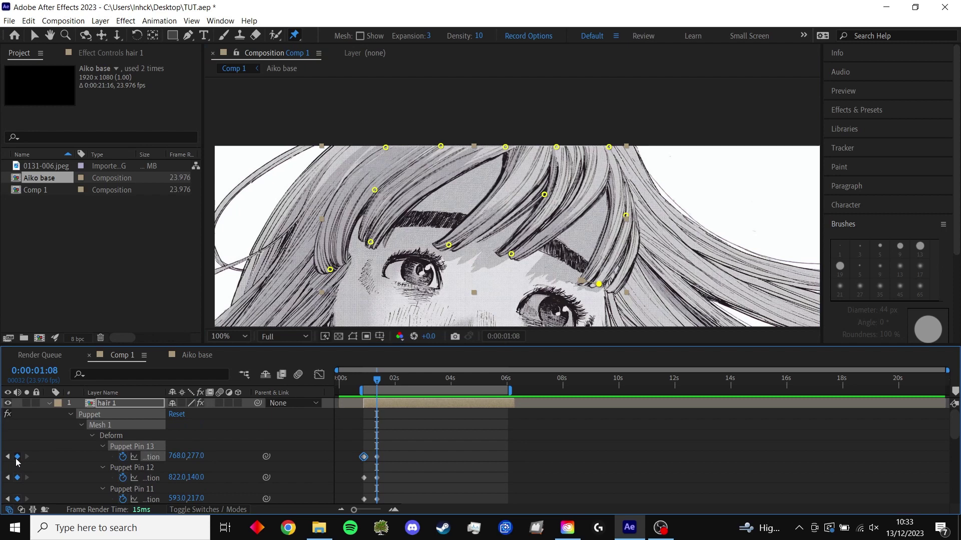
Step: Jump back and forth between the earlier pose and the 0:00:01:08 pose
click(8, 457)
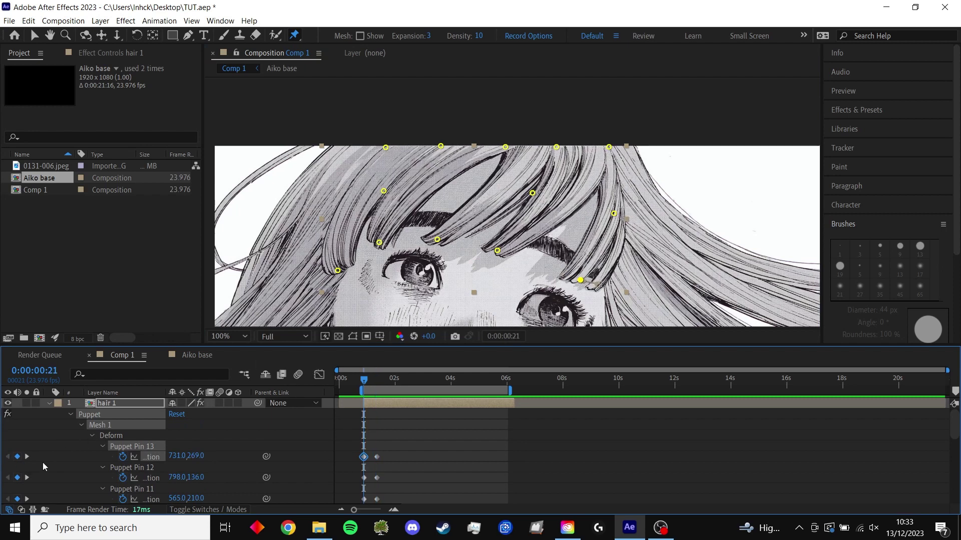
click(27, 457)
click(8, 457)
click(27, 457)
click(7, 457)
click(27, 457)
click(7, 457)
click(27, 457)
click(8, 457)
Step: Copy both pose keyframes and paste them again at 0:00:01:23 and 0:00:03:05
drag(346, 440, 396, 458)
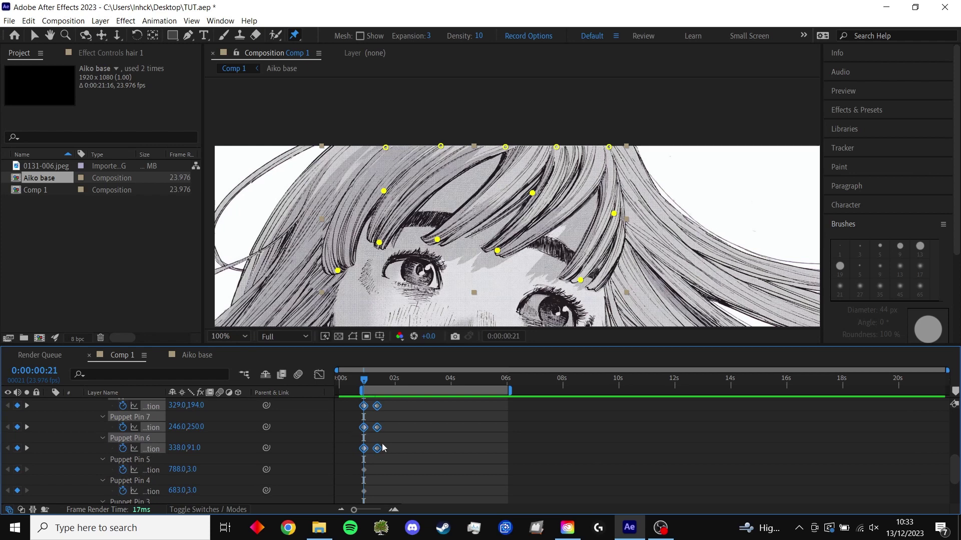
drag(363, 380, 395, 390)
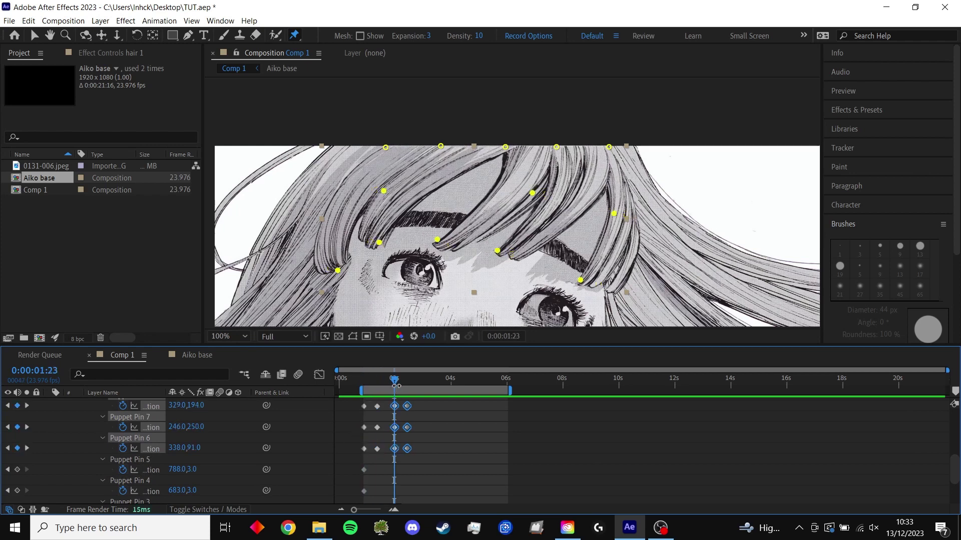
key(ctrl+c)
key(ctrl+v)
drag(395, 383, 463, 381)
key(ctrl+v)
key(ctrl+v)
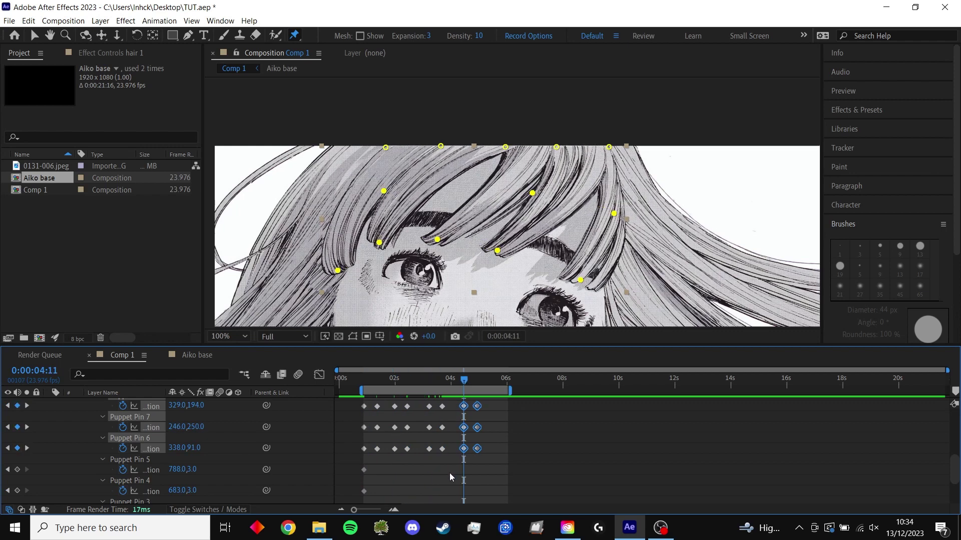
Step: Preview the swaying bangs and end the preview range near 0:00:04:19
scroll(449, 471, up, 5)
drag(463, 381, 436, 383)
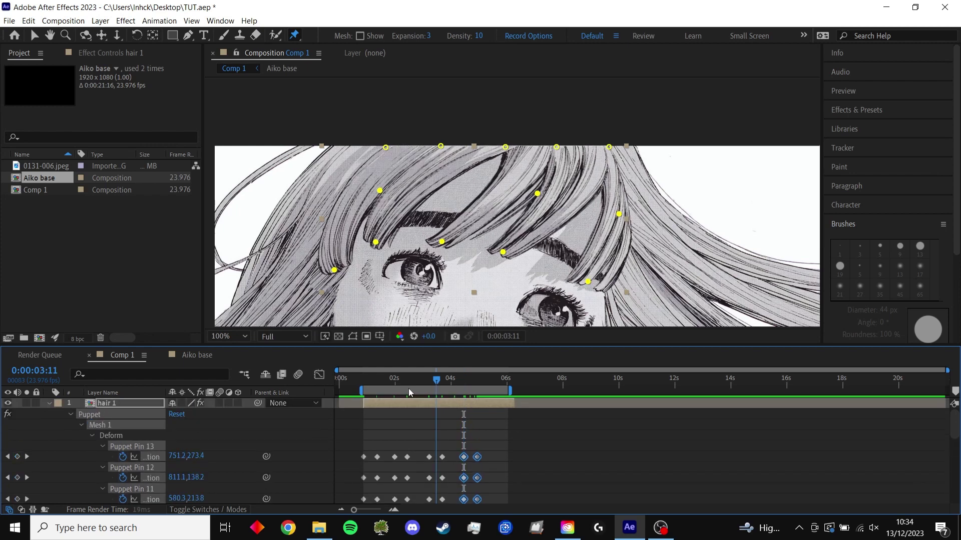
key(space)
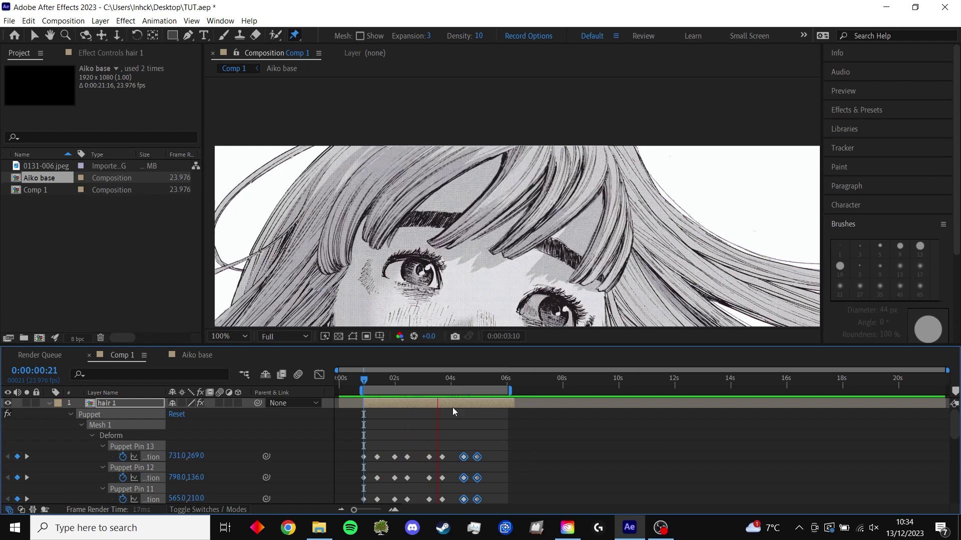
key(space)
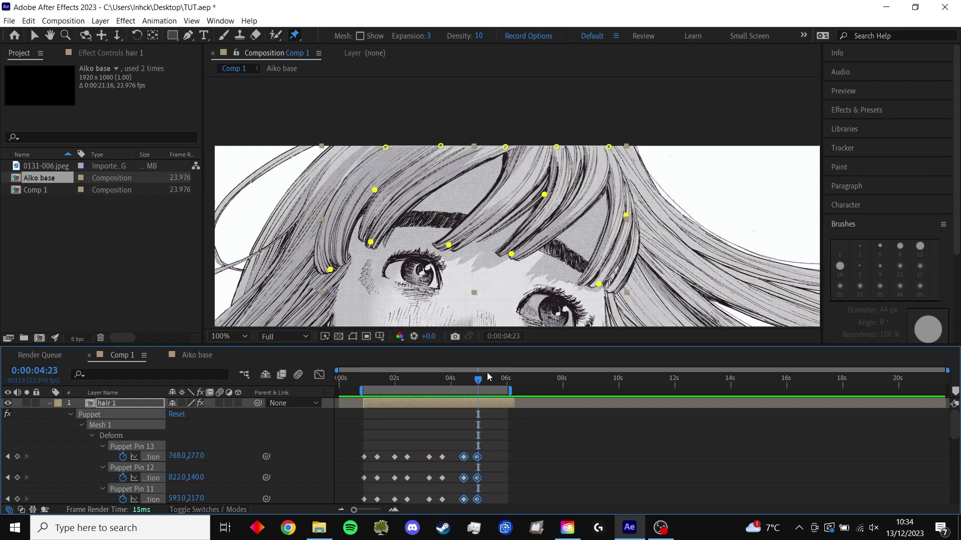
drag(479, 379, 363, 382)
key(space)
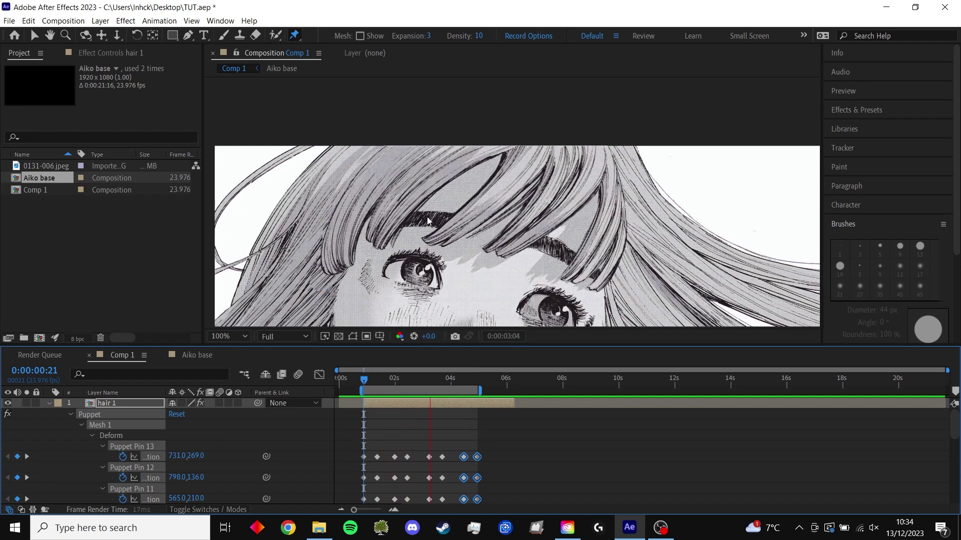
key(space)
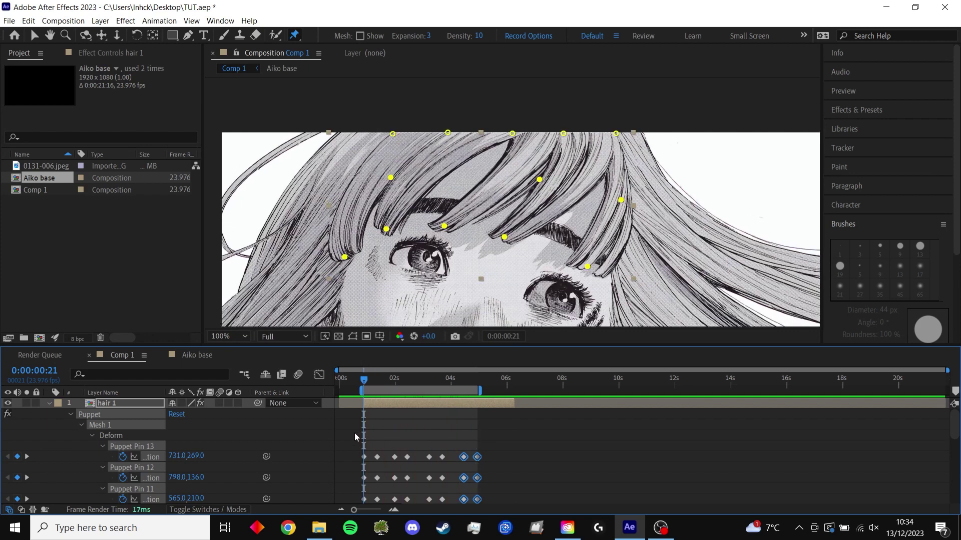
Step: Apply Easy Ease (F9) to the Puppet Pin 6–8 keyframes
drag(354, 434, 504, 462)
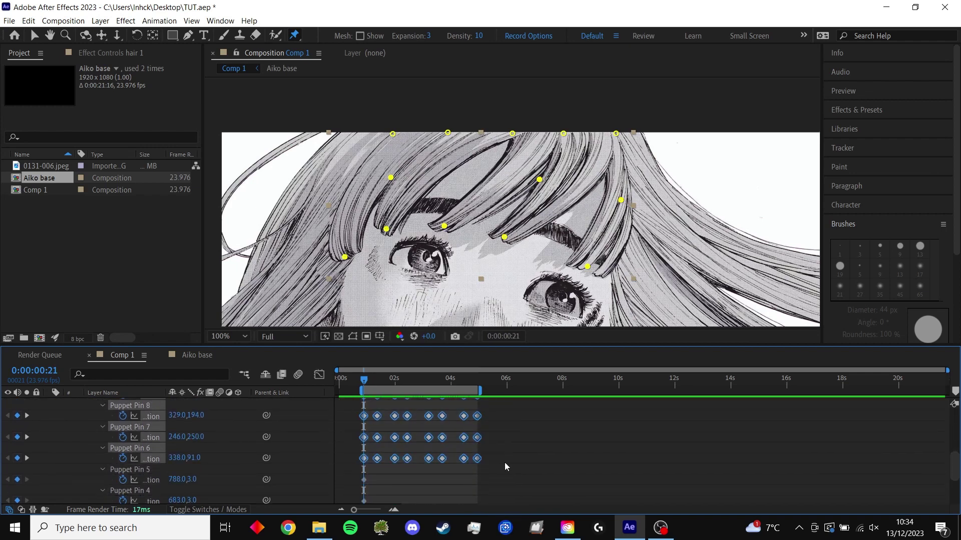
key(F9)
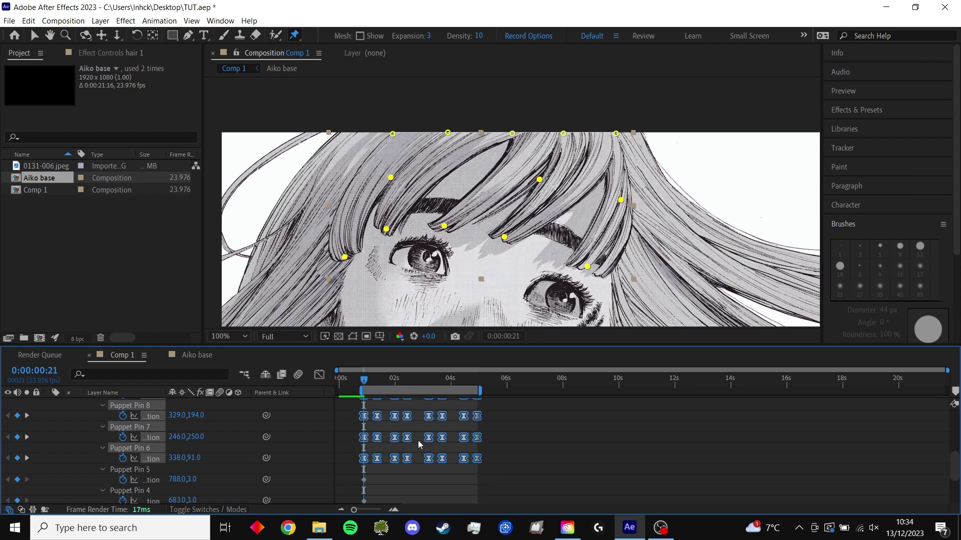
ctrl+click(408, 416)
key(F9)
click(420, 428)
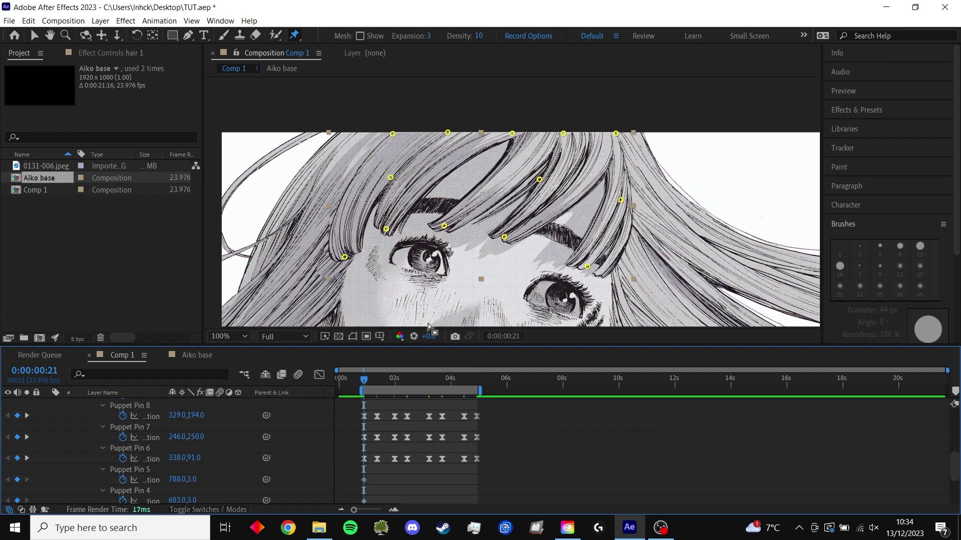
key(ctrl+z)
Step: Preview the animation, reapply Easy Ease, and preview the eased hair motion
key(space)
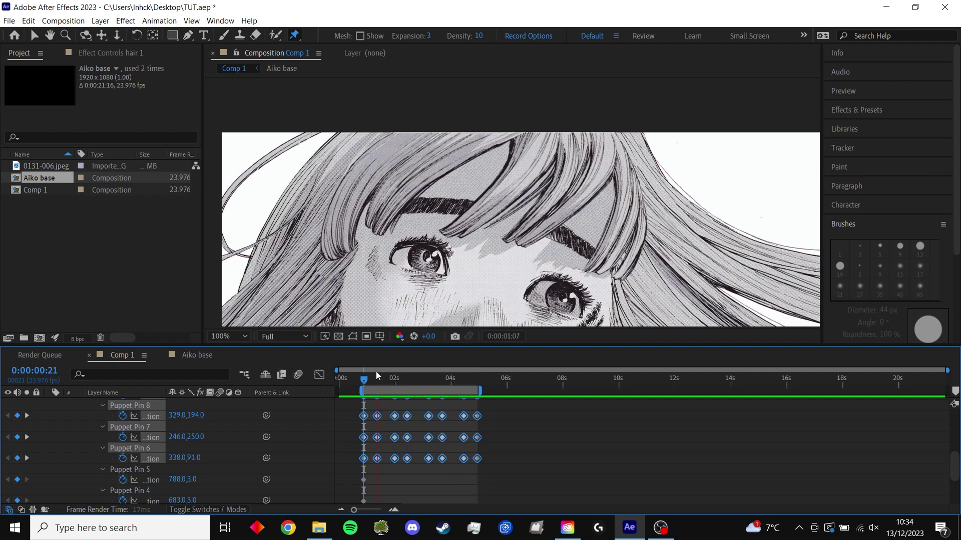
click(365, 380)
key(F9)
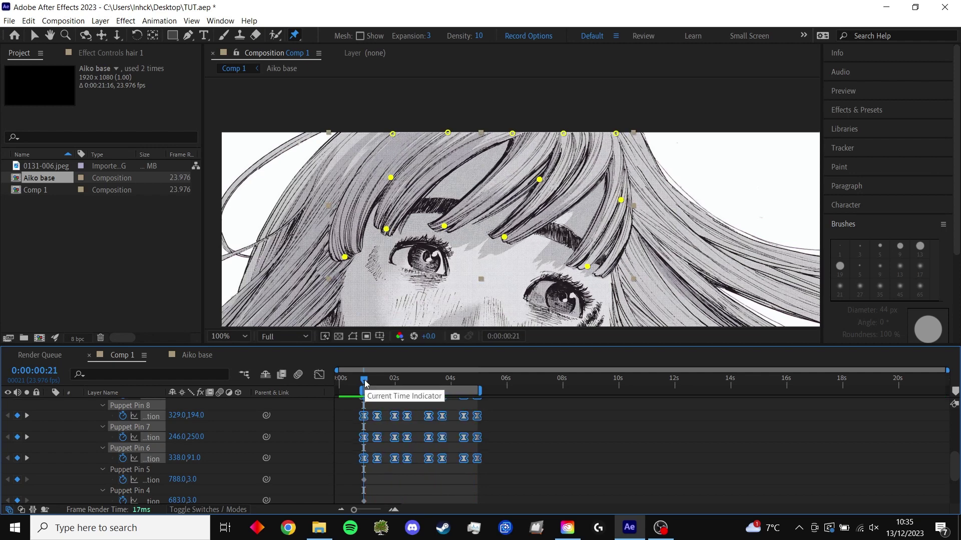
key(space)
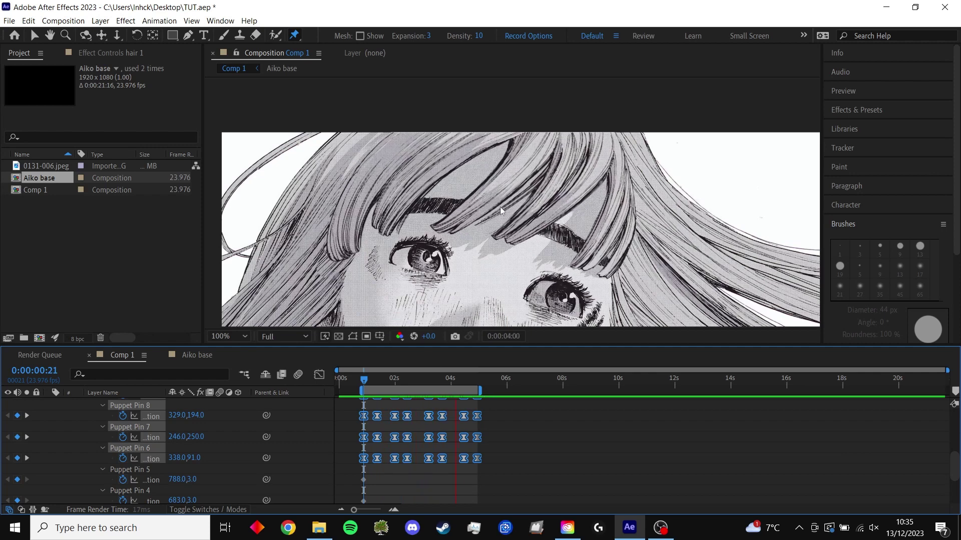
click(365, 384)
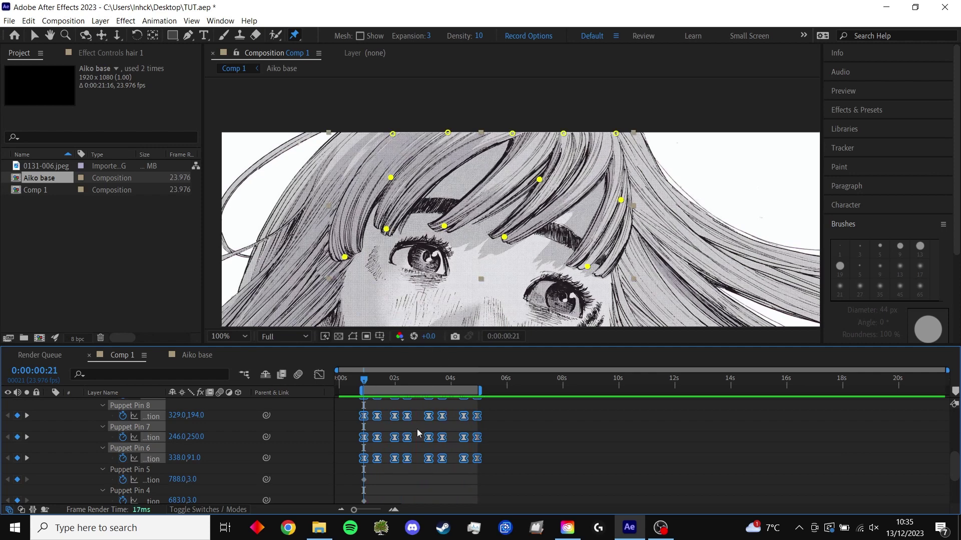
click(419, 484)
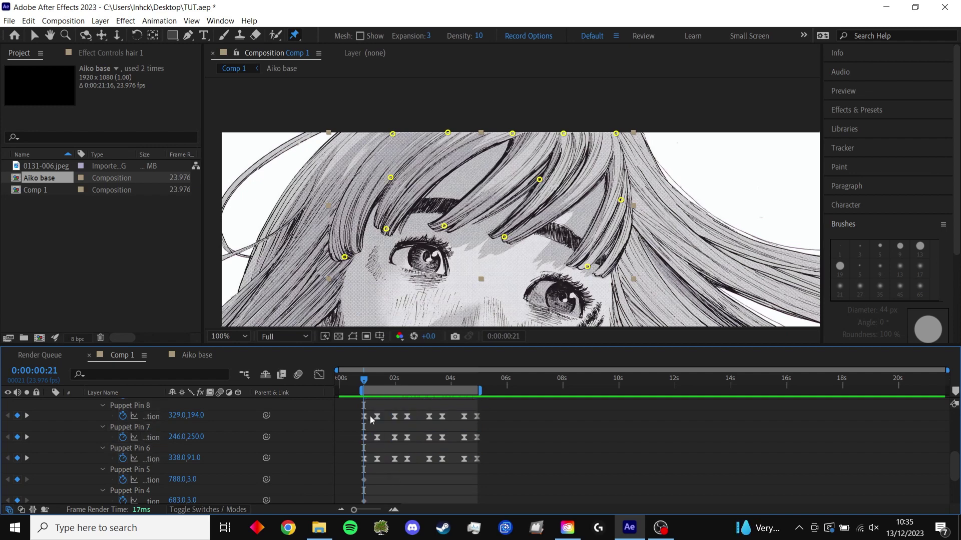
key(space)
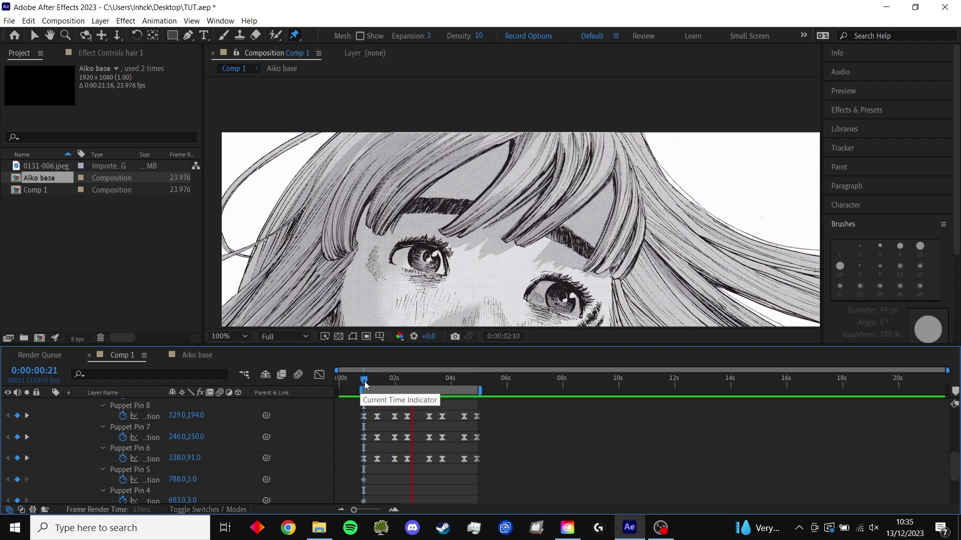
key(space)
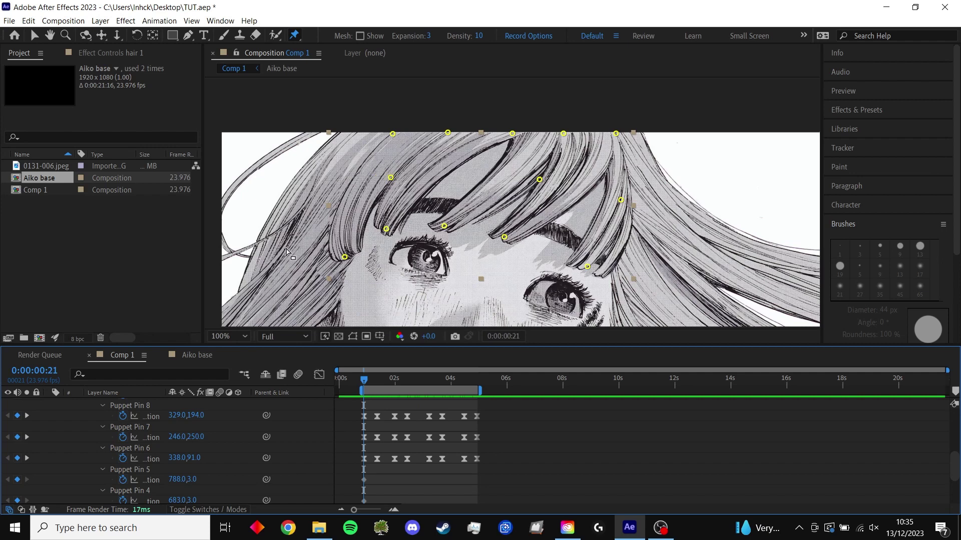
Step: Shift all Puppet Pin 8 and 7 keyframes a few frames later
click(363, 459)
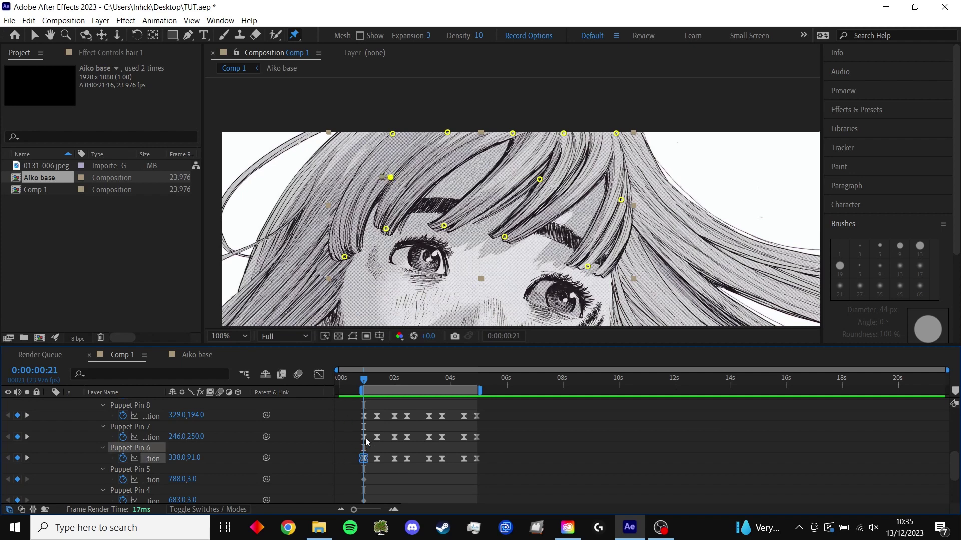
click(364, 416)
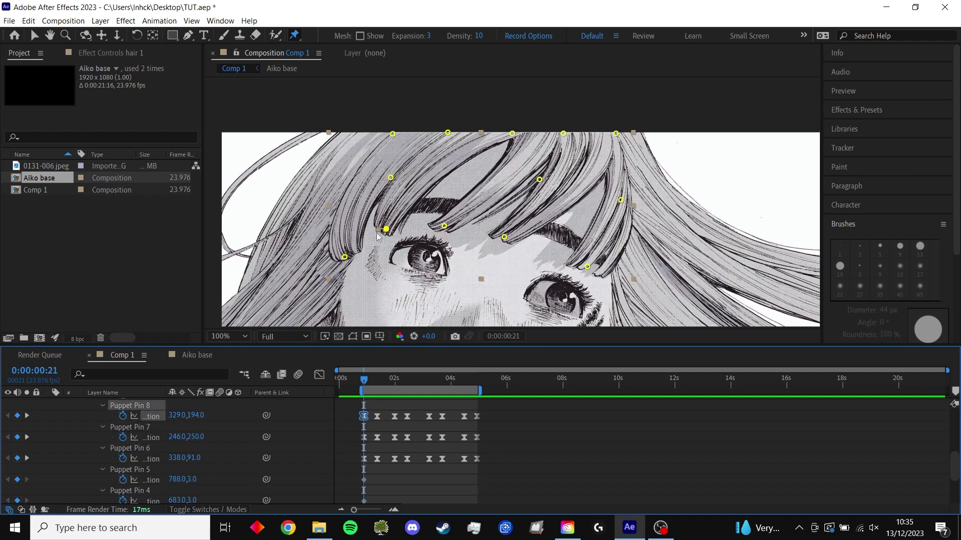
drag(350, 411, 490, 446)
drag(364, 439, 389, 443)
click(370, 455)
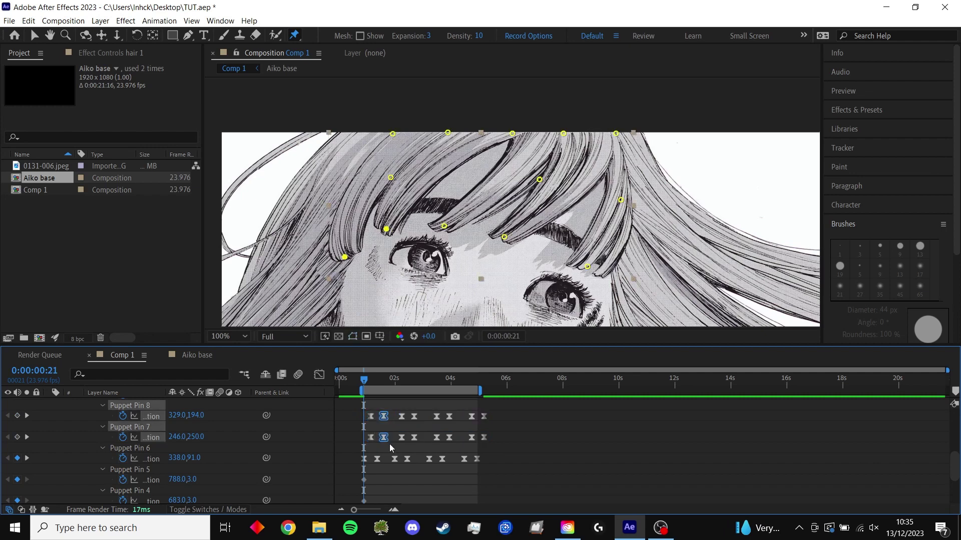
Step: Paste Pin 8 and 7 keyframes at 0:00:00:14 and preview the offset sway
drag(364, 381, 363, 384)
key(ctrl+v)
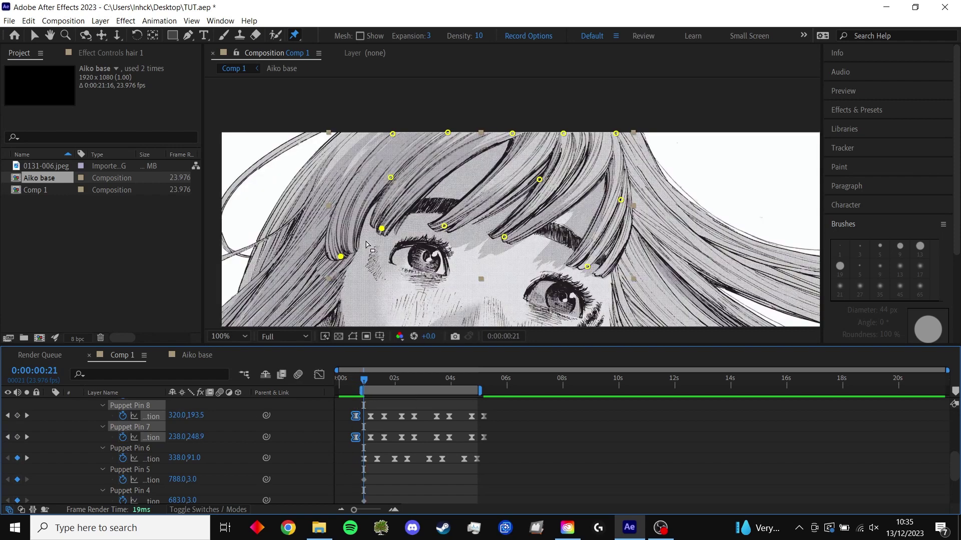
key(space)
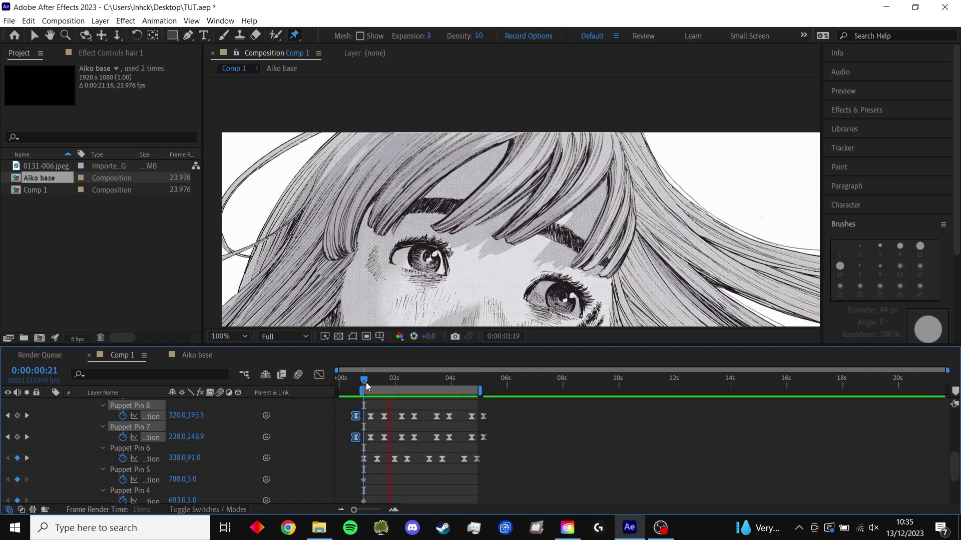
key(space)
key(space)
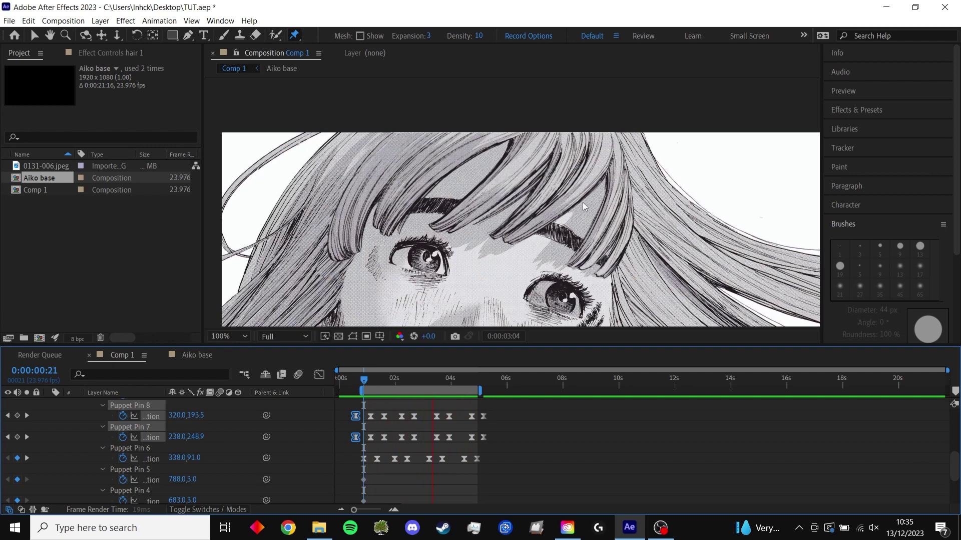
Step: Shift Puppet Pin 11 and 10 keyframes later and paste new ones at 0:00:00:14
key(space)
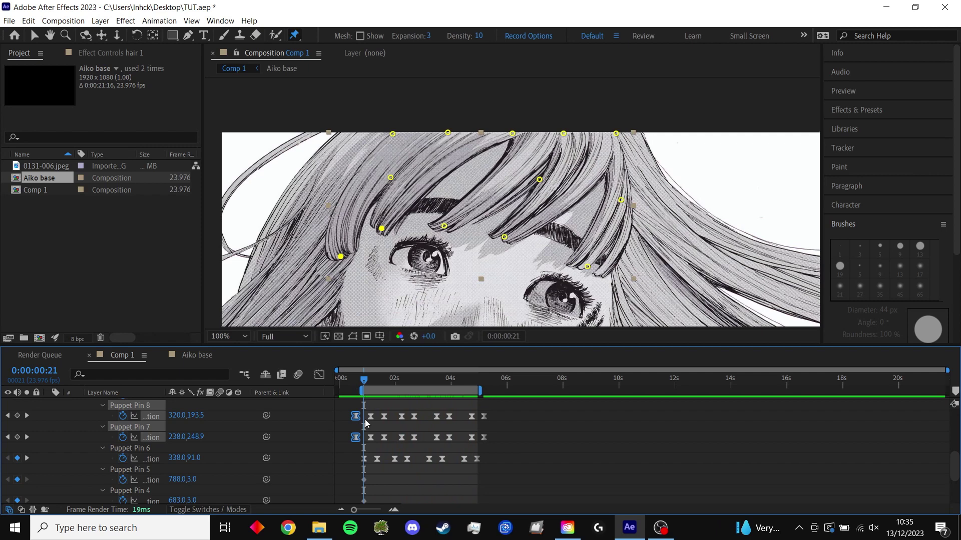
scroll(380, 444, up, 2)
click(364, 428)
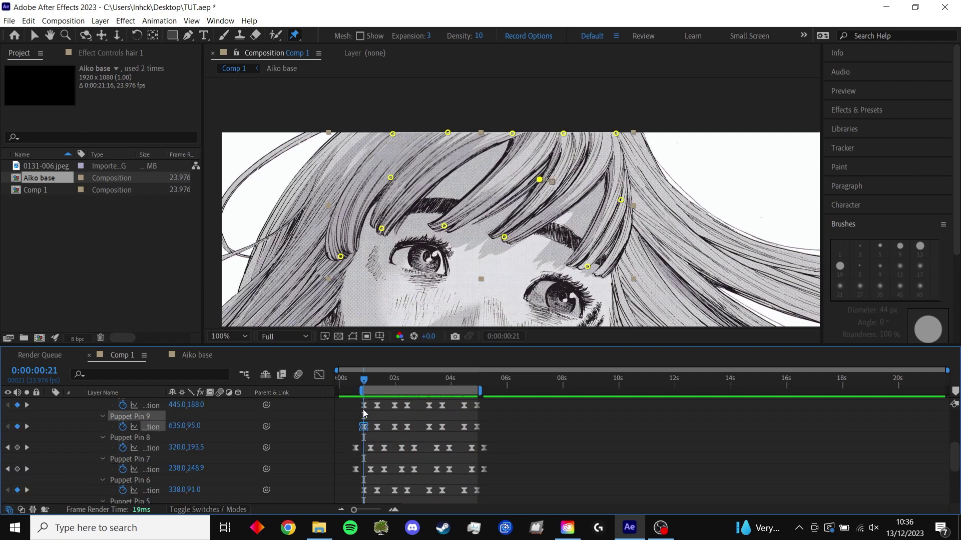
click(364, 406)
scroll(369, 417, up, 2)
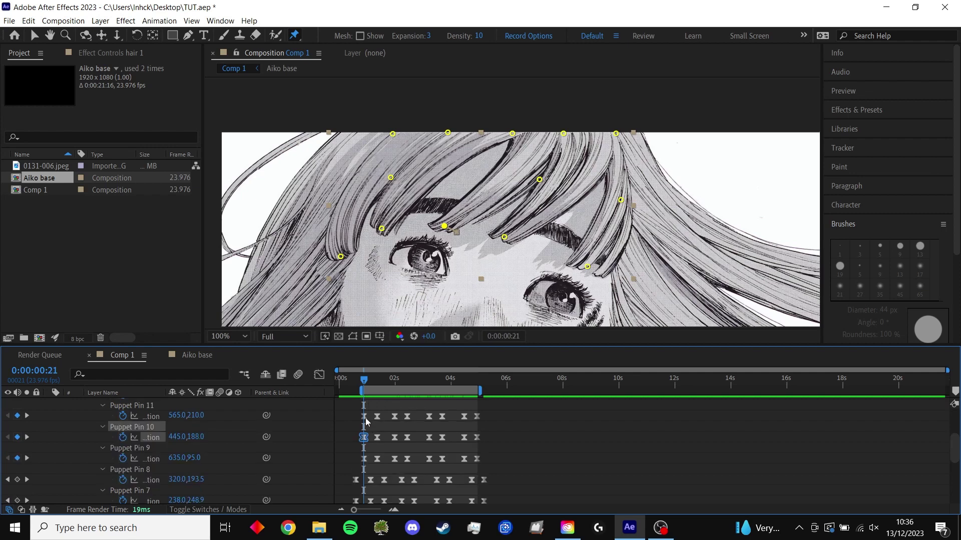
click(364, 417)
drag(349, 417, 492, 443)
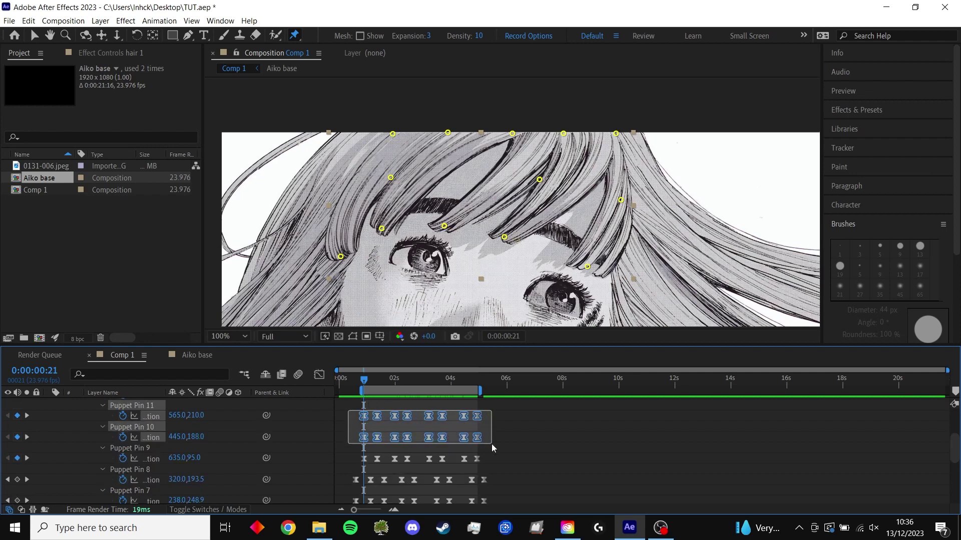
drag(369, 420, 391, 443)
mouse_move(364, 384)
mouse_down()
mouse_move(355, 384)
mouse_move(364, 387)
mouse_up()
key(ctrl+v)
Step: Shift Pin 13 keyframes slightly later, paste its 0:00:01:08 key at 0:00:00:14, and preview
scroll(377, 422, up, 3)
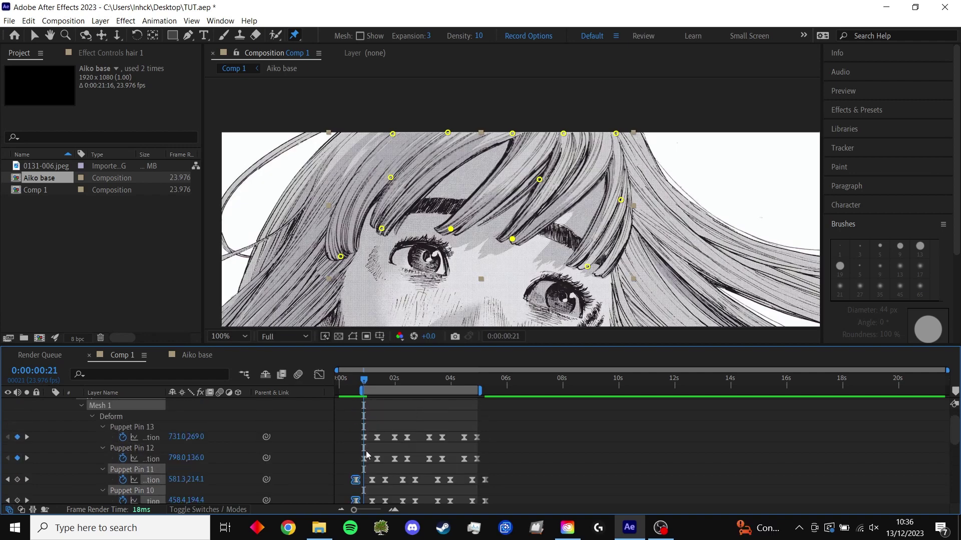
drag(350, 437, 476, 446)
drag(365, 438, 373, 440)
click(373, 416)
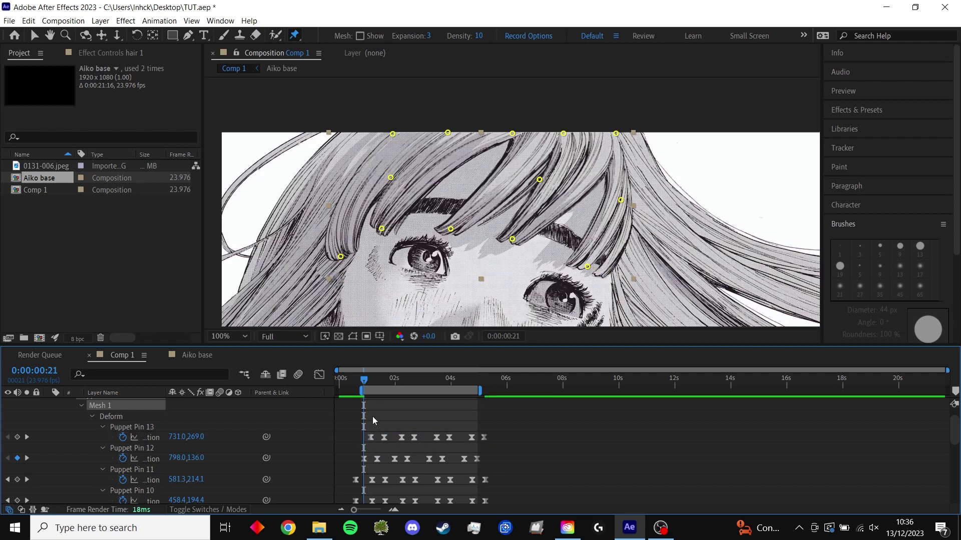
key(Page_Down)
key(Page_Down)
click(377, 385)
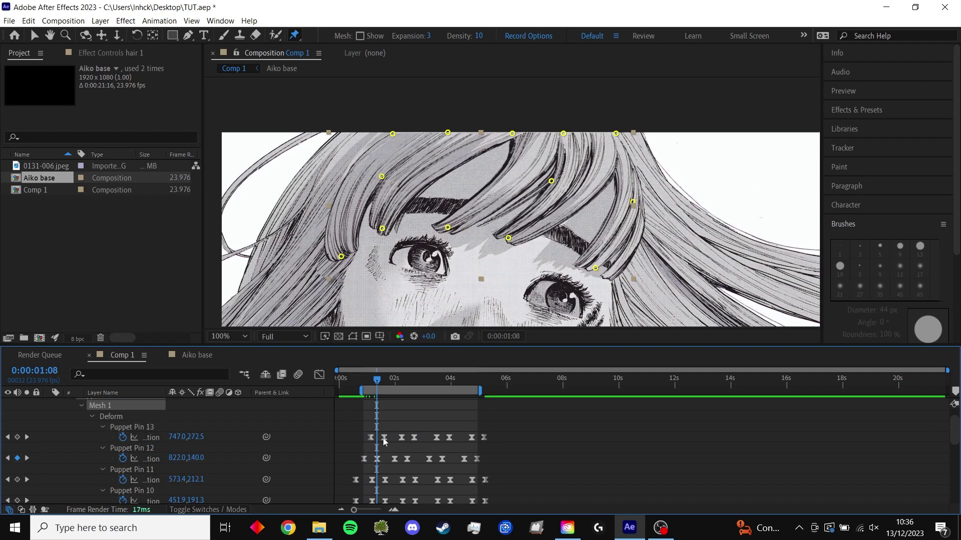
click(384, 437)
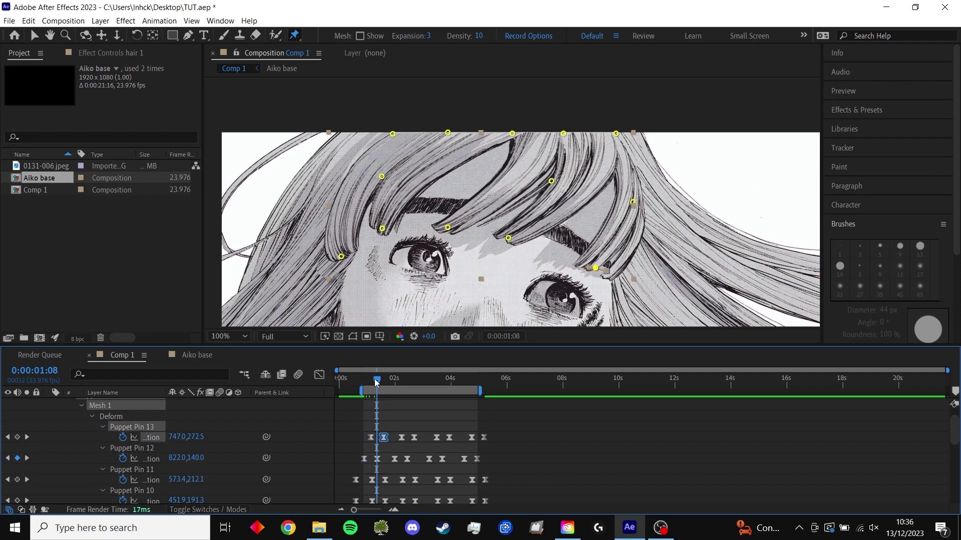
mouse_move(376, 383)
mouse_down()
mouse_move(353, 383)
mouse_move(364, 382)
mouse_up()
key(ctrl+v)
key(space)
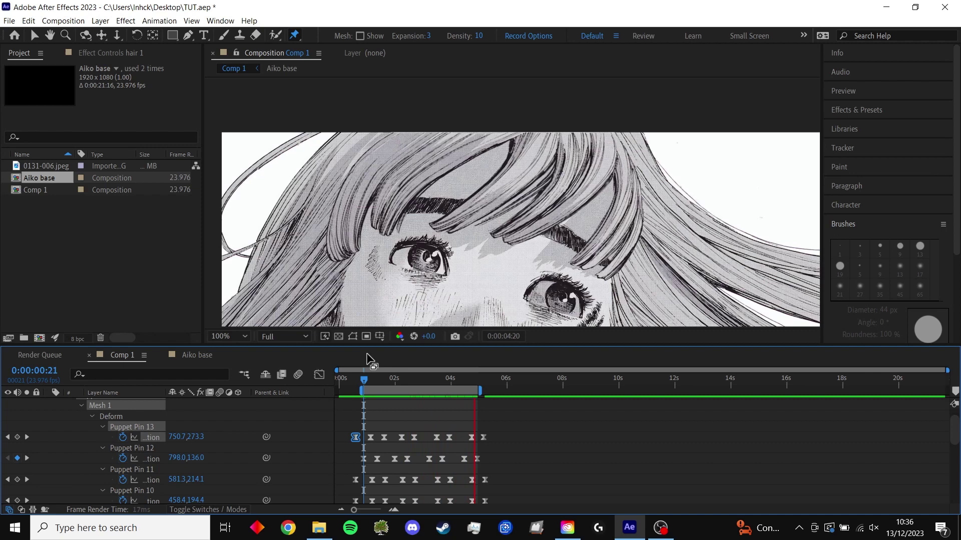
Step: Replay the hair animation, then zoom the viewer in on the bangs
key(space)
scroll(496, 212, down, 2)
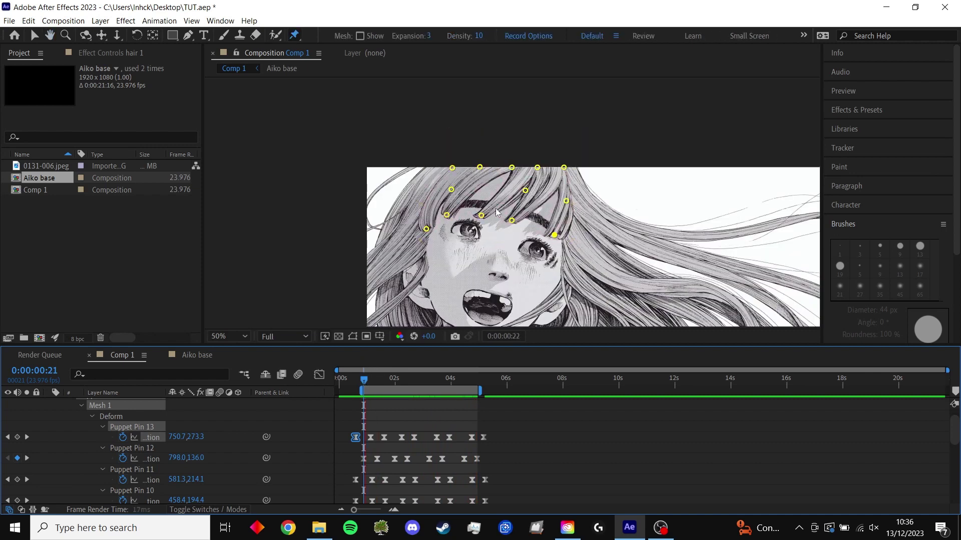
key(space)
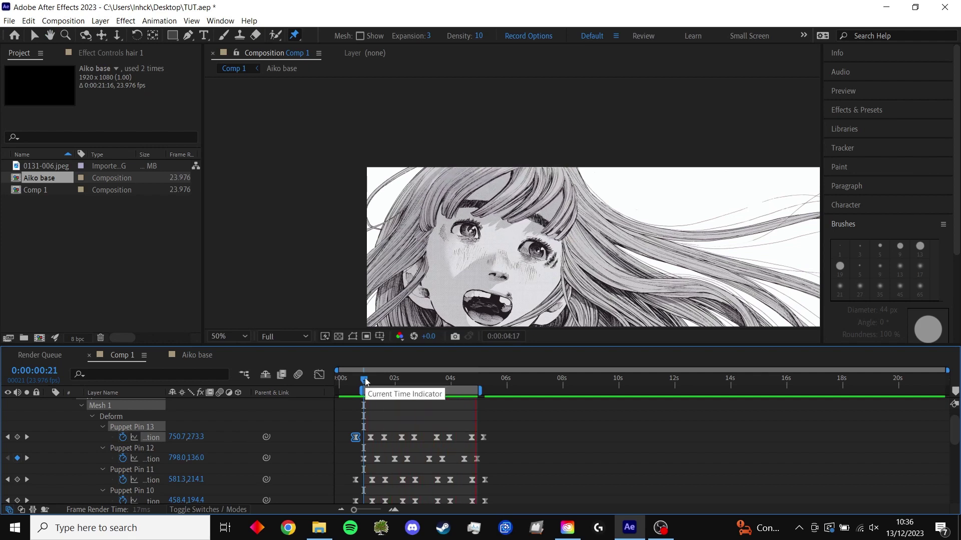
key(space)
key(z)
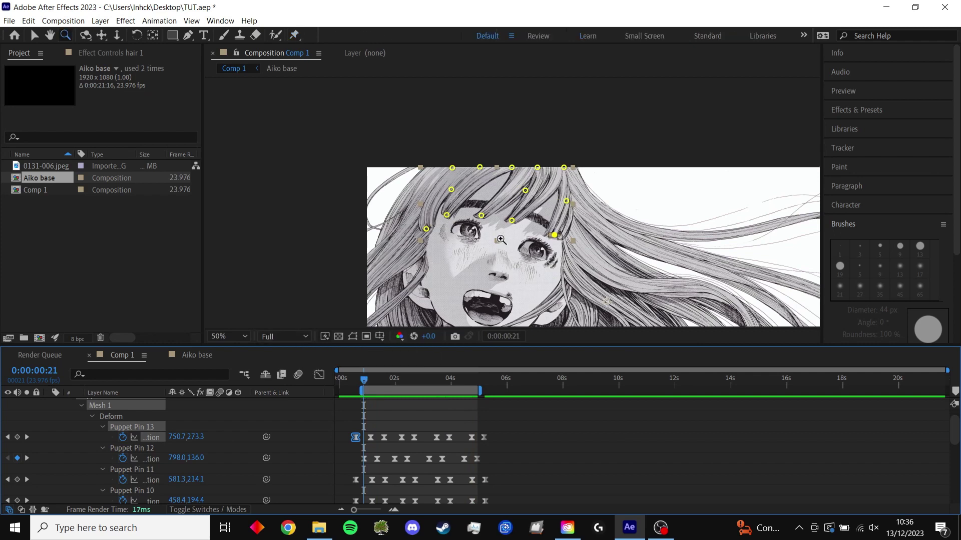
click(500, 239)
alt+click(490, 255)
click(479, 270)
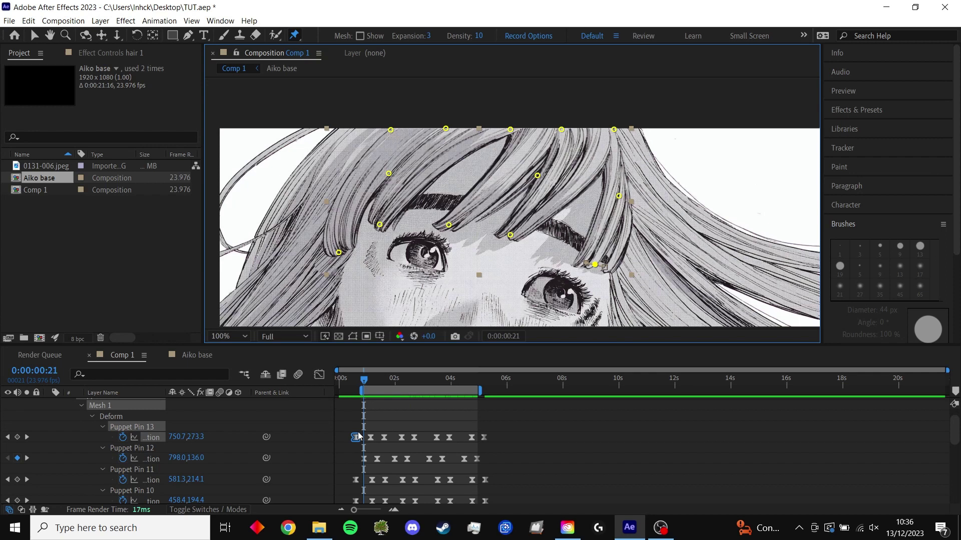
Step: Shift Pin 13 and 12 keyframes later, add a Pin 12 key at 0:00:00:18, and preview
drag(341, 433, 488, 465)
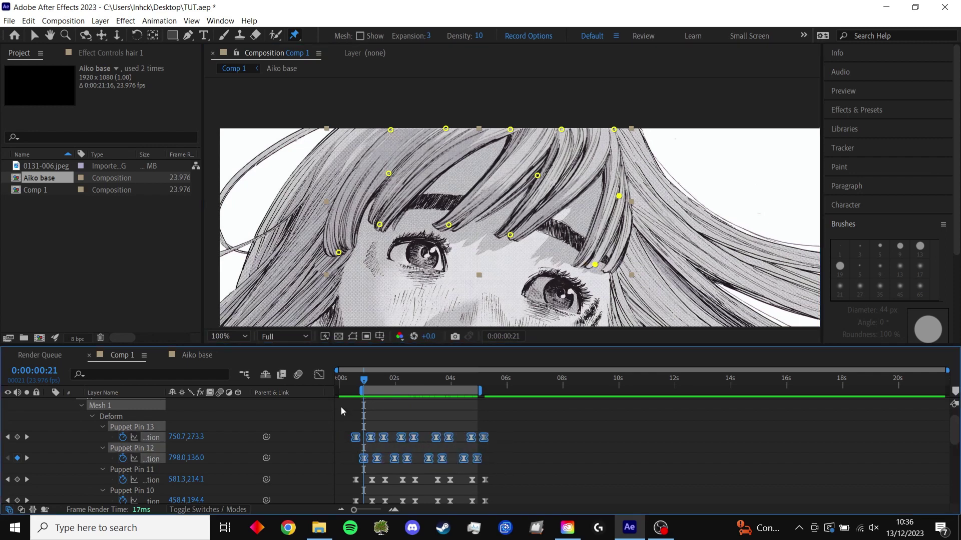
drag(371, 440, 380, 440)
click(386, 458)
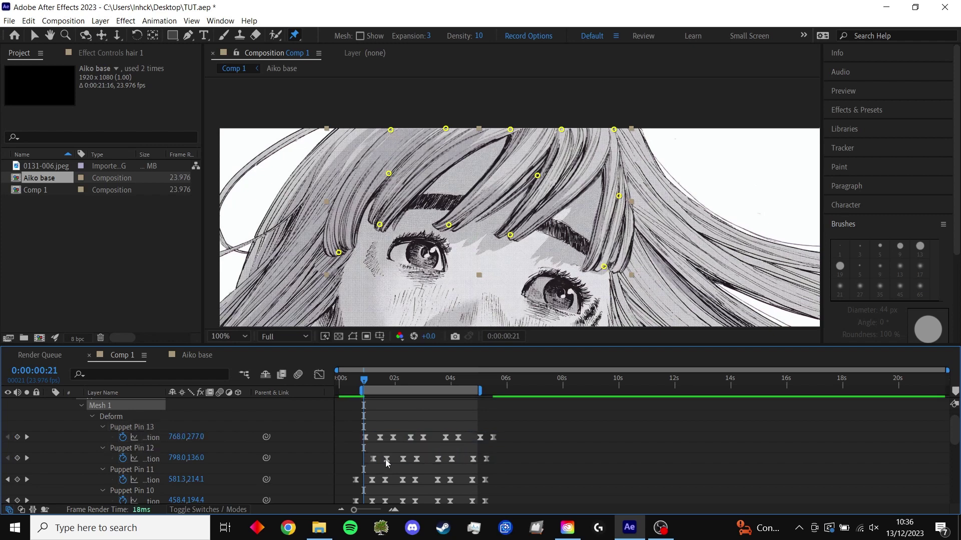
drag(366, 383, 362, 382)
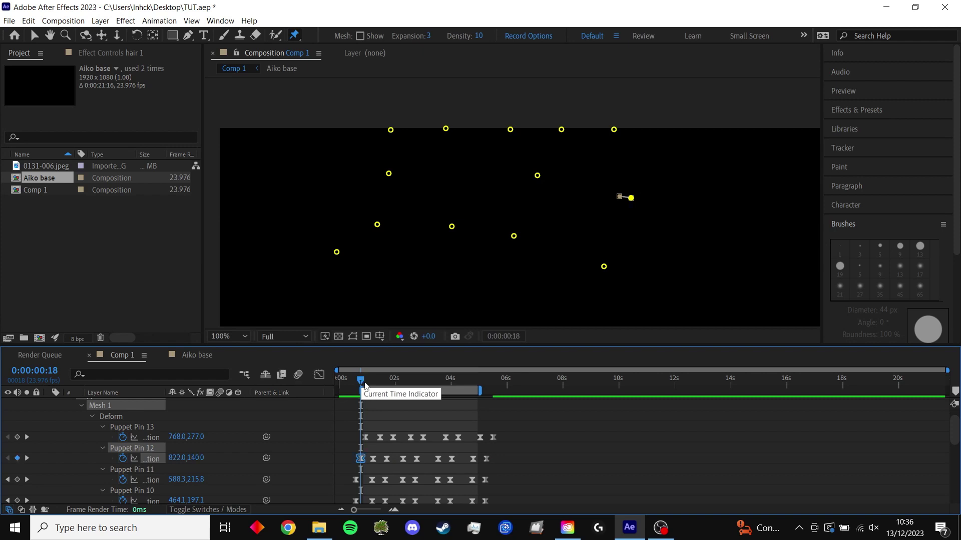
click(365, 438)
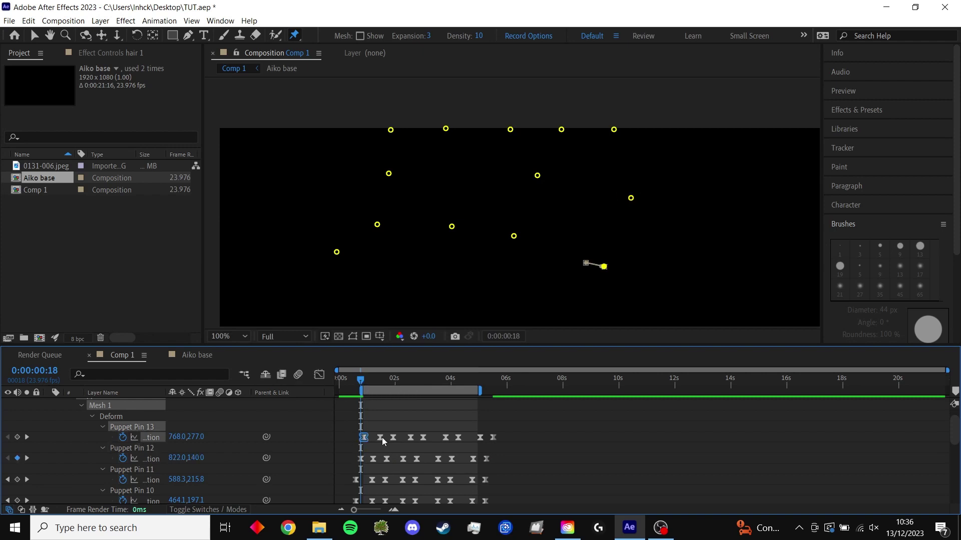
click(410, 438)
drag(410, 437, 435, 459)
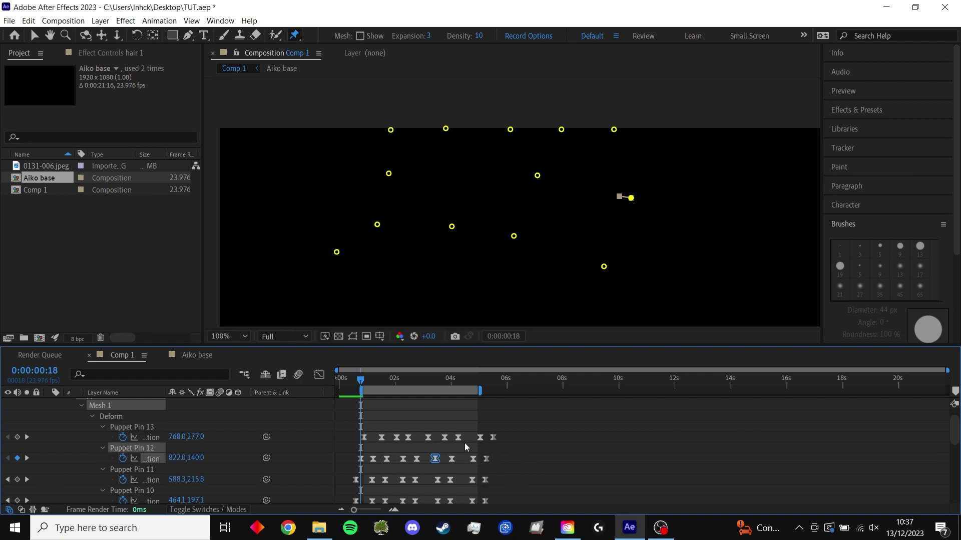
key(space)
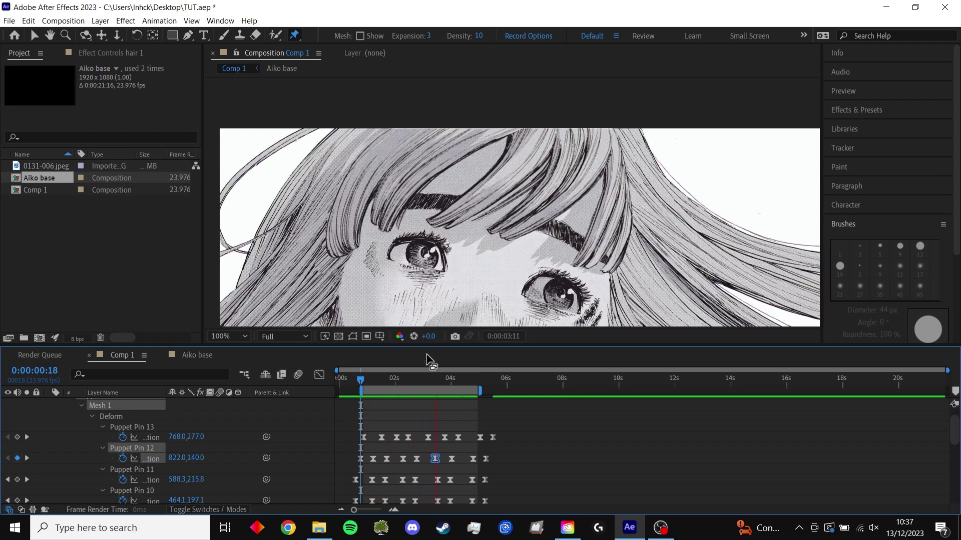
click(364, 382)
Step: Pull Puppet Pin 6 left at 0:00:01:08 and push it right at 0:00:01:23
scroll(380, 423, down, 3)
drag(362, 383, 366, 383)
click(388, 174)
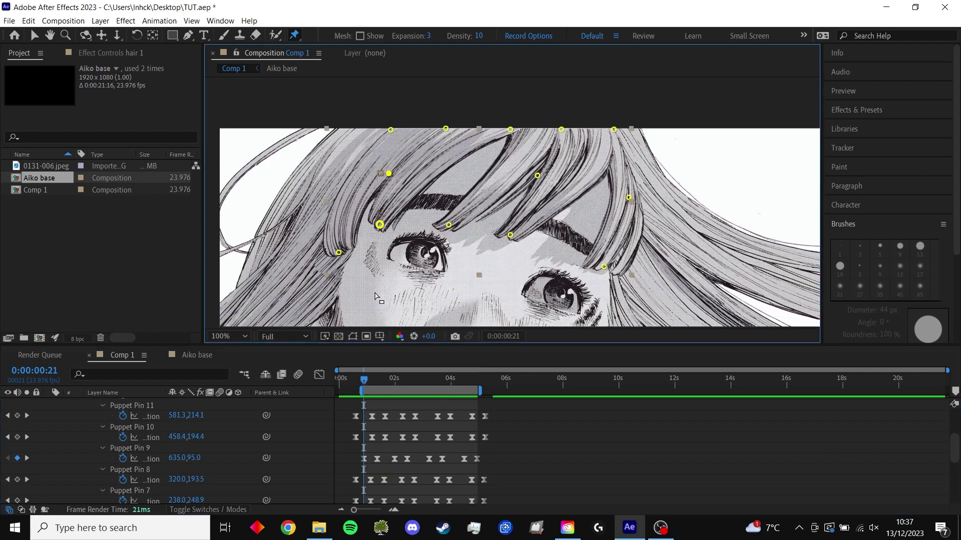
scroll(368, 444, down, 2)
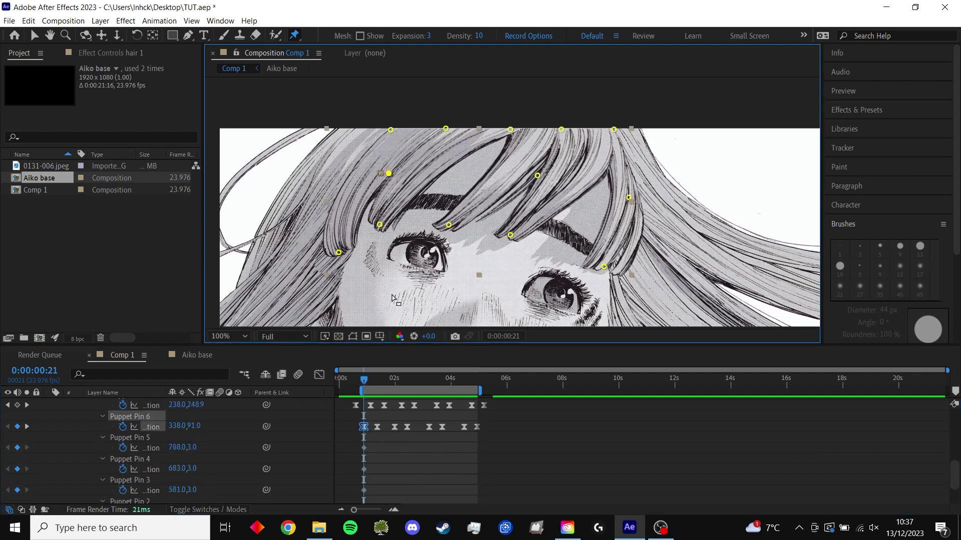
drag(367, 388, 377, 388)
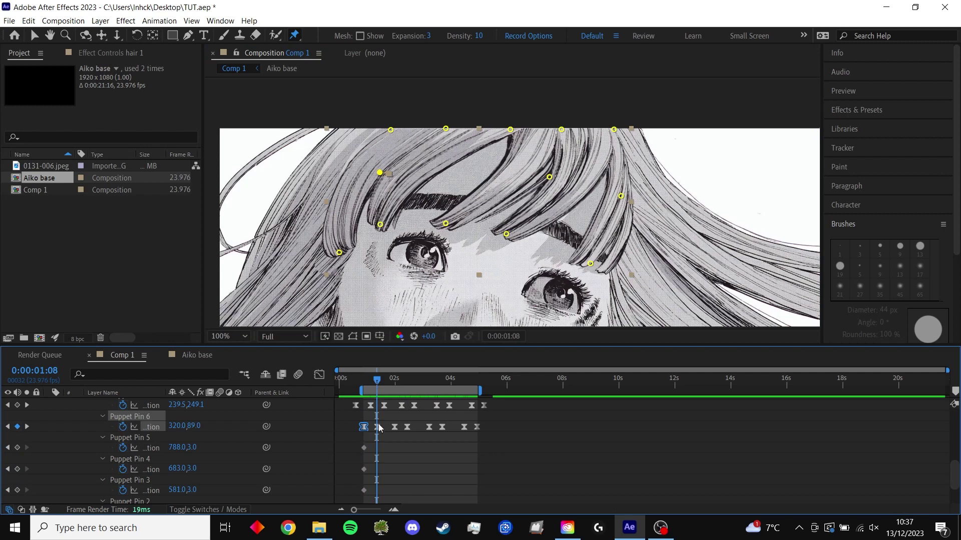
click(385, 180)
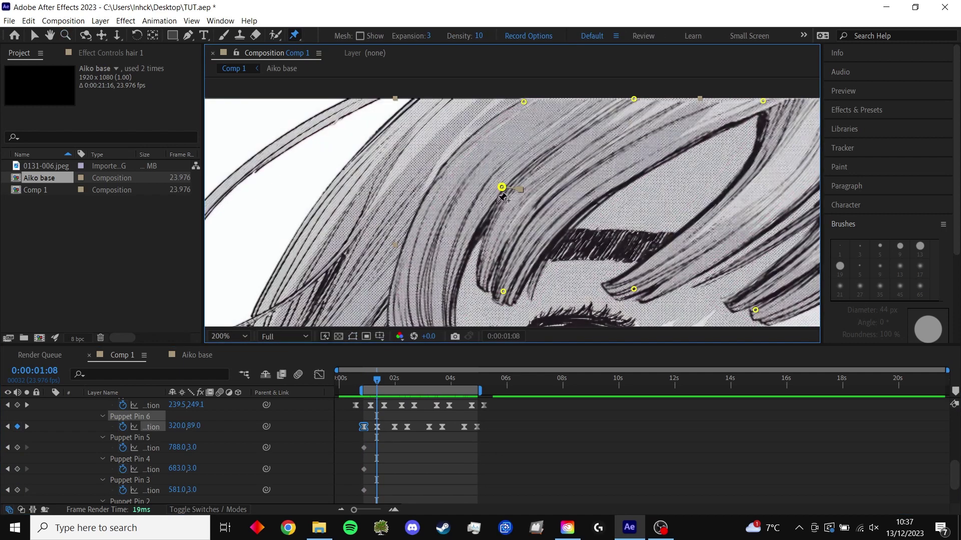
drag(505, 190, 490, 189)
click(395, 428)
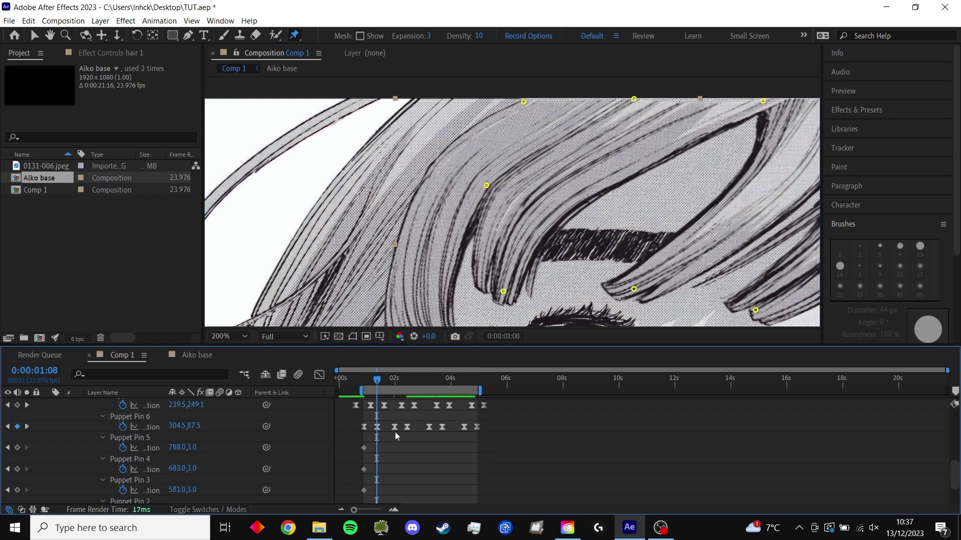
click(27, 426)
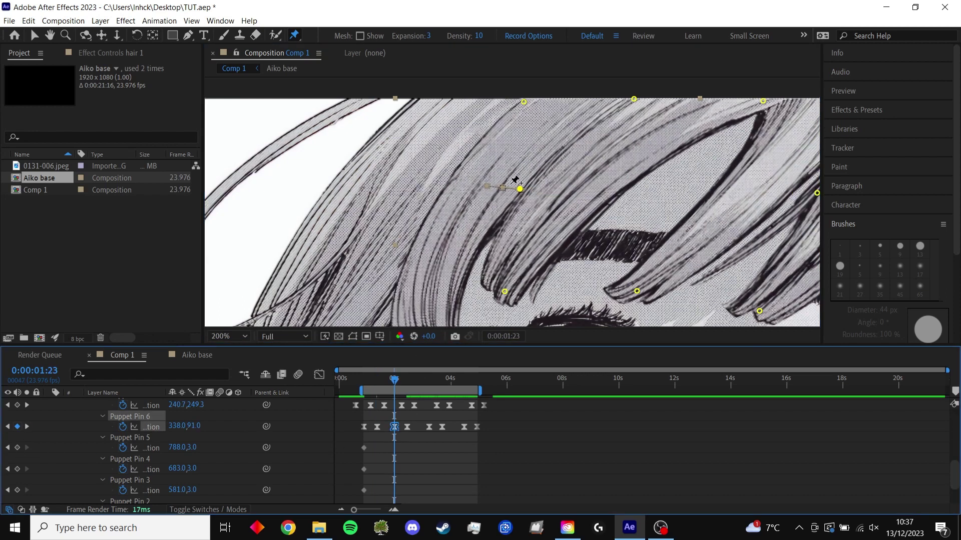
drag(517, 188, 534, 191)
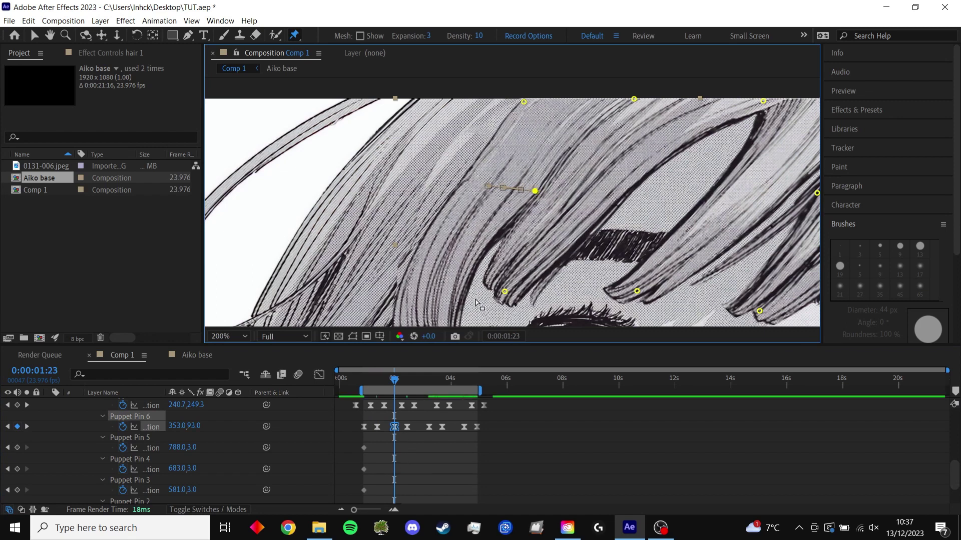
Step: Move Puppet Pin 7 to 220.5,247.5 at its 0:00:01:14 keyframe
scroll(477, 304, down, 2)
scroll(479, 240, up, 2)
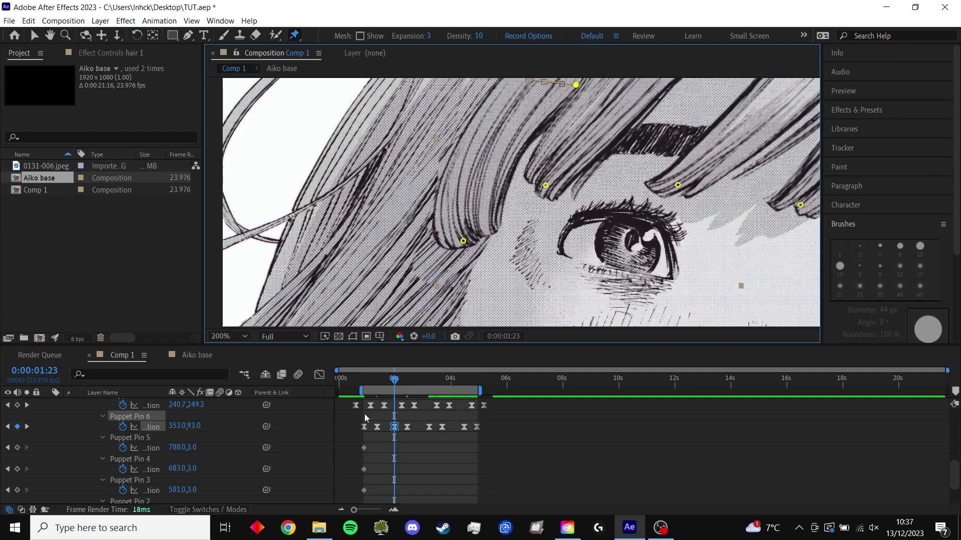
click(8, 405)
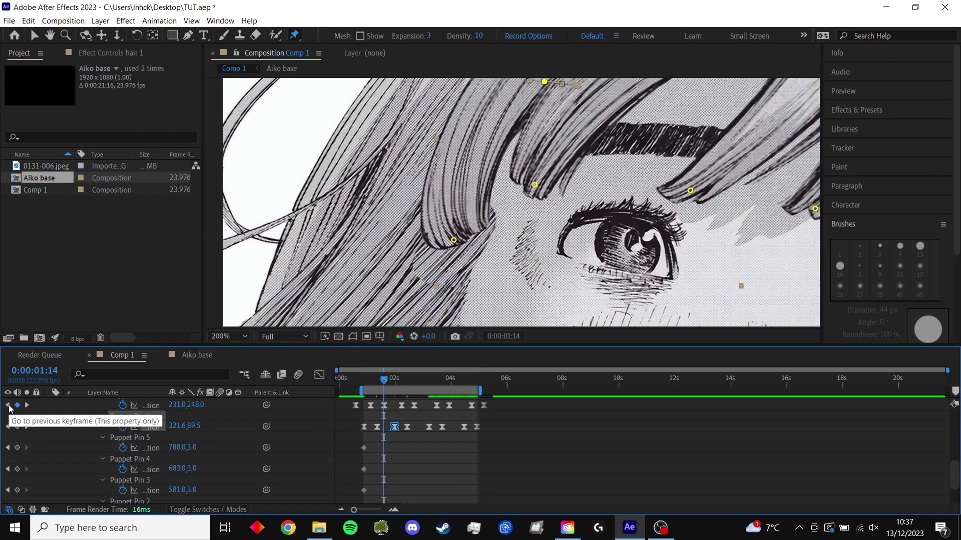
click(8, 406)
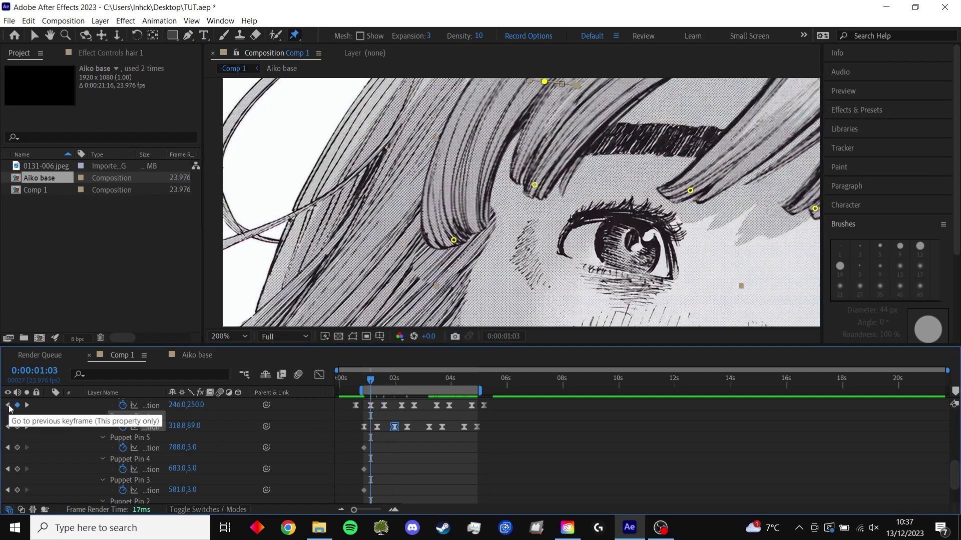
click(27, 405)
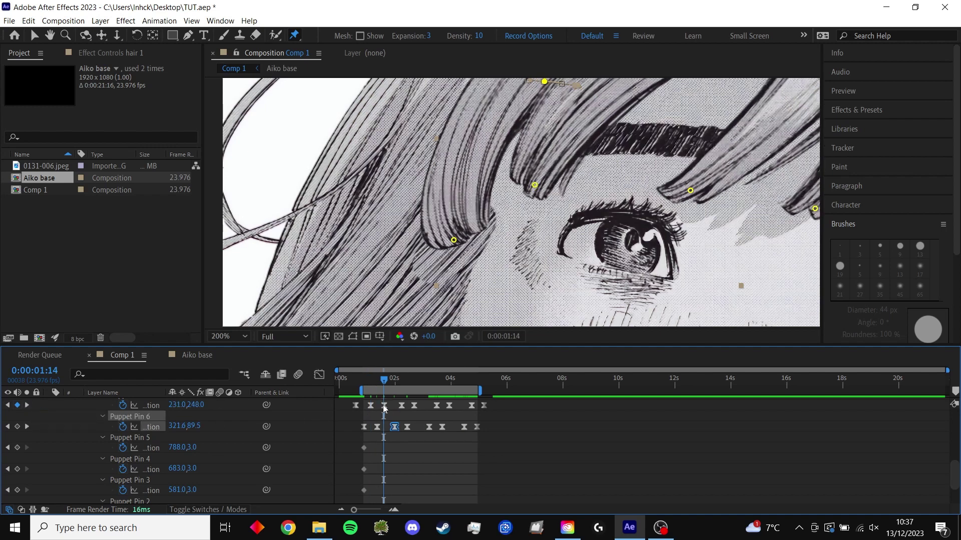
drag(453, 241, 475, 244)
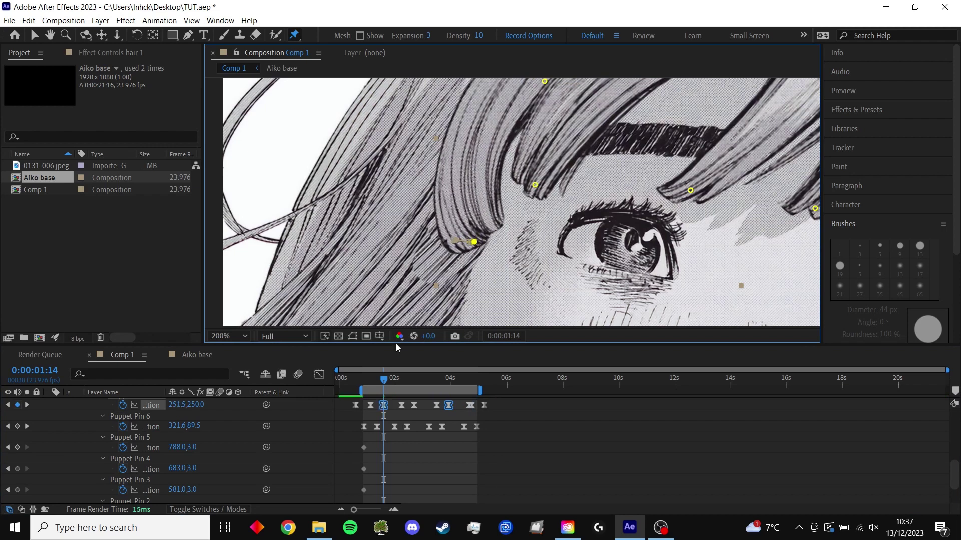
click(27, 405)
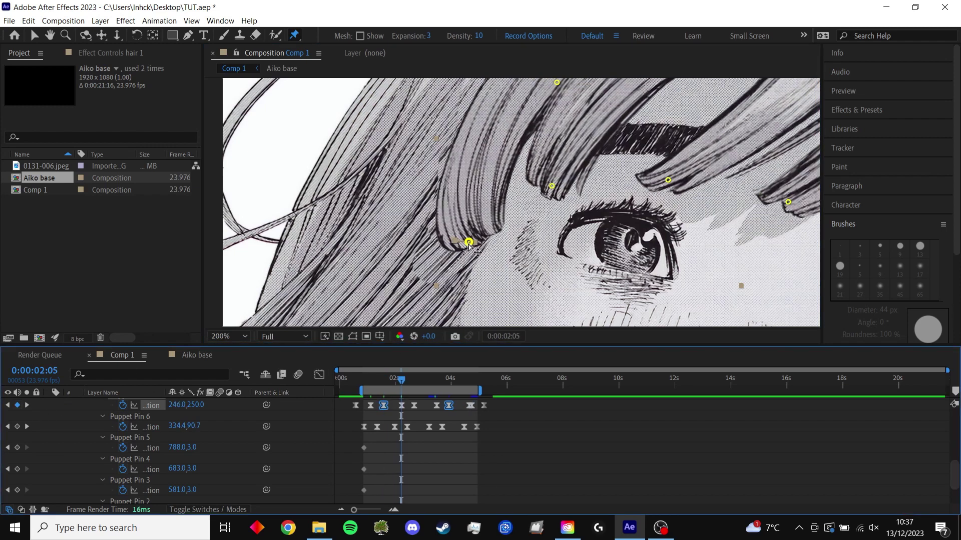
key(j)
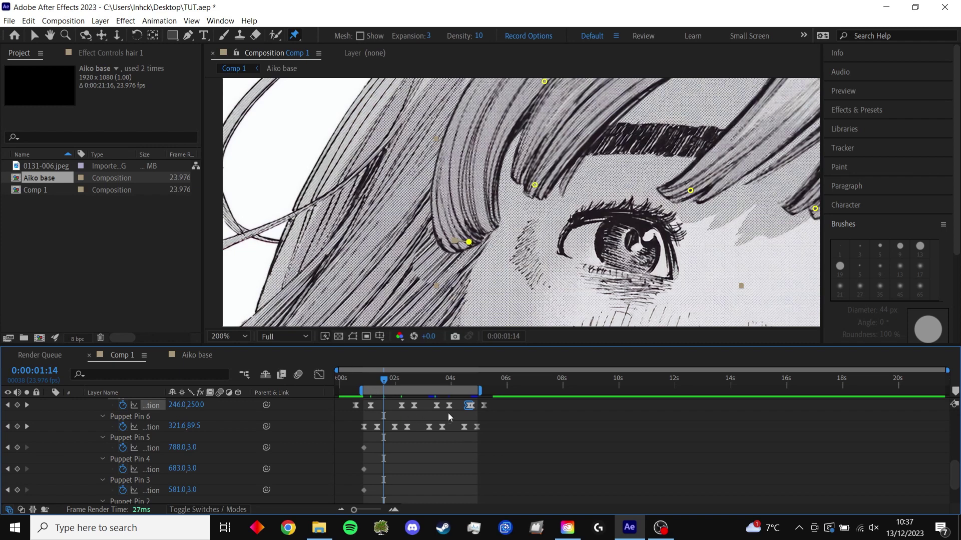
key(ctrl+v)
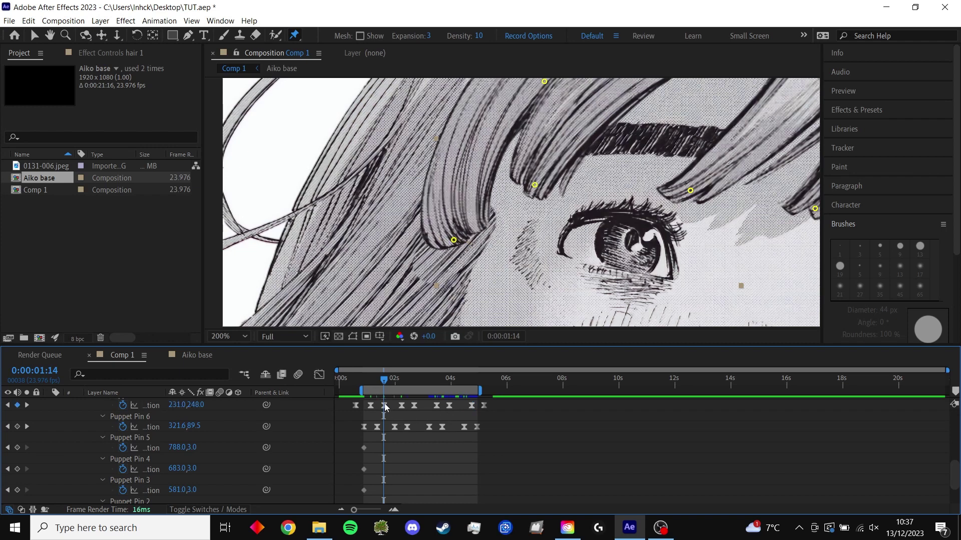
click(451, 241)
drag(451, 241, 443, 239)
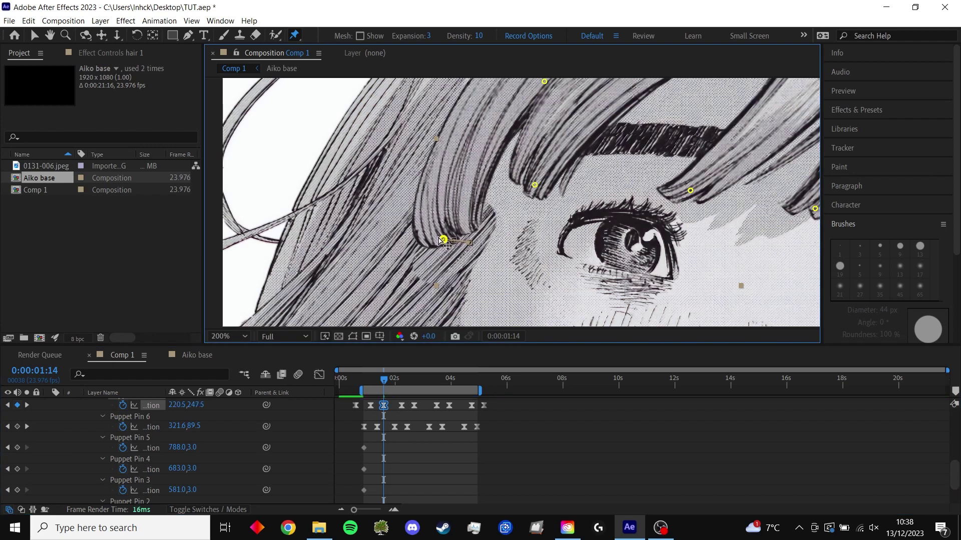